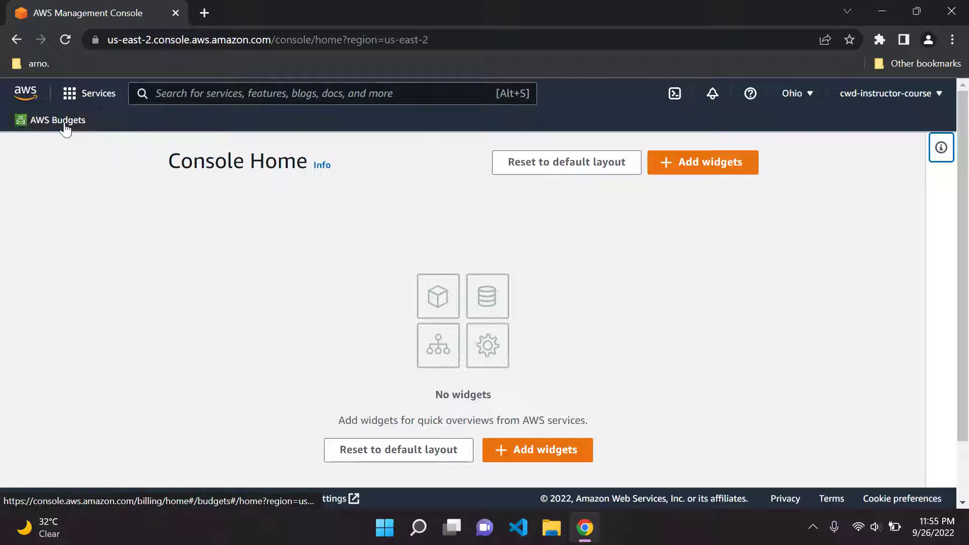
pyautogui.click(270, 93)
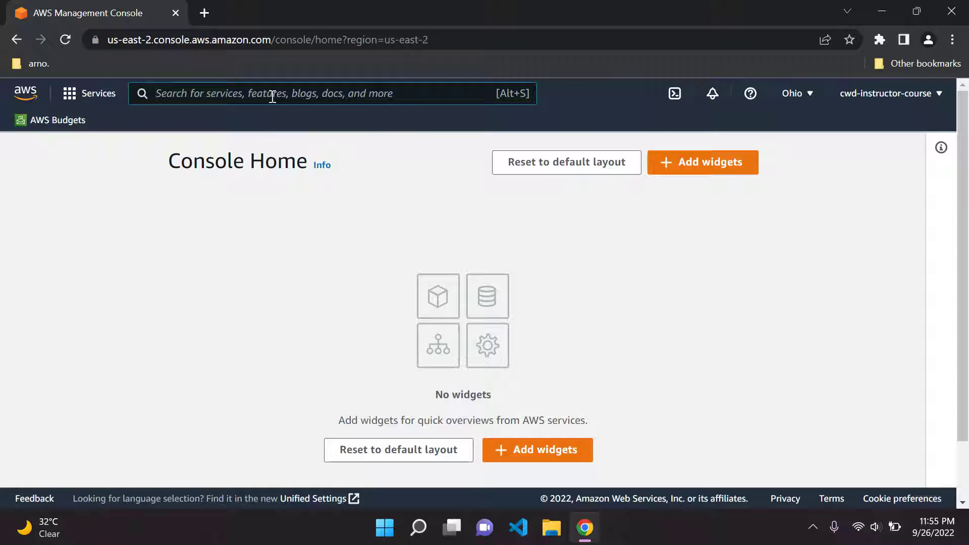
pyautogui.write('Budgets')
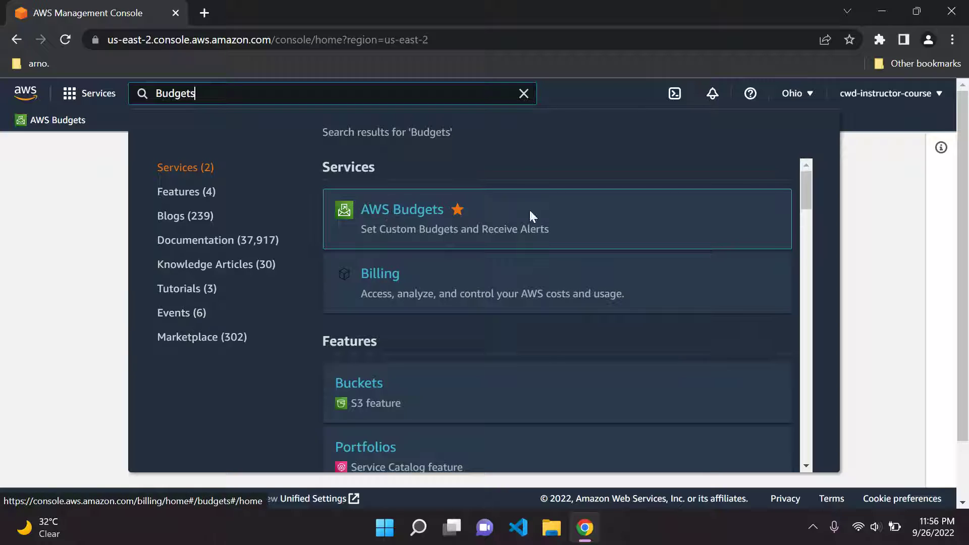
pyautogui.click(879, 177)
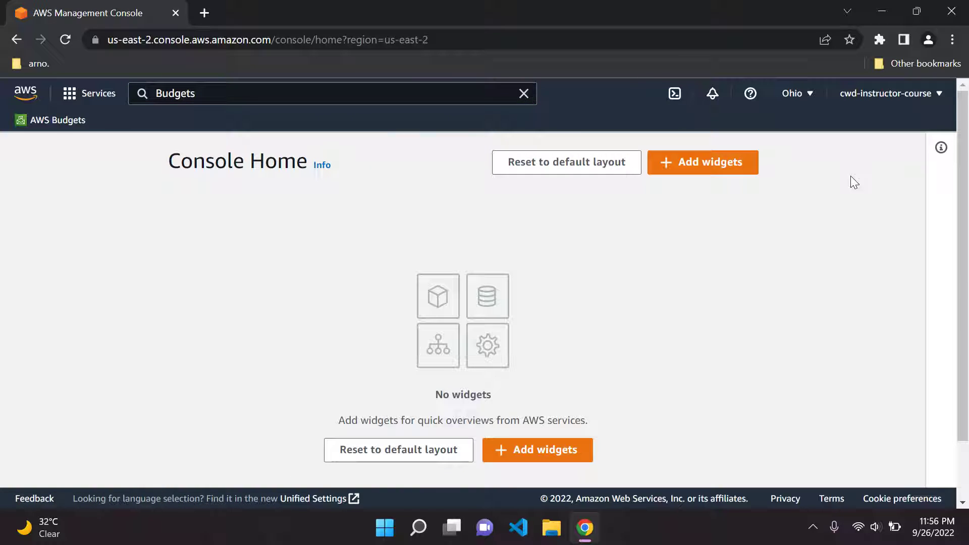
pyautogui.click(523, 95)
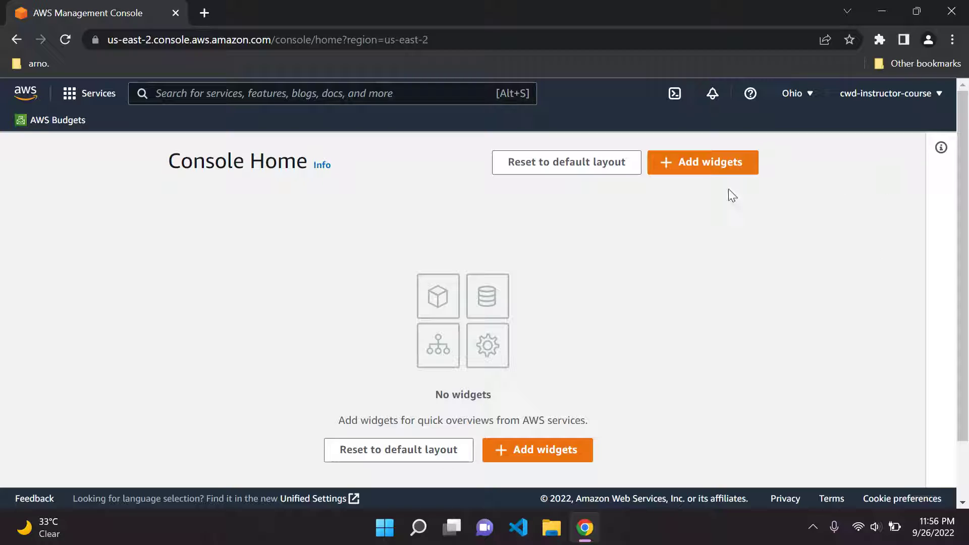
# - Open AWS Budgets and start creating a new budget
pyautogui.click(44, 121)
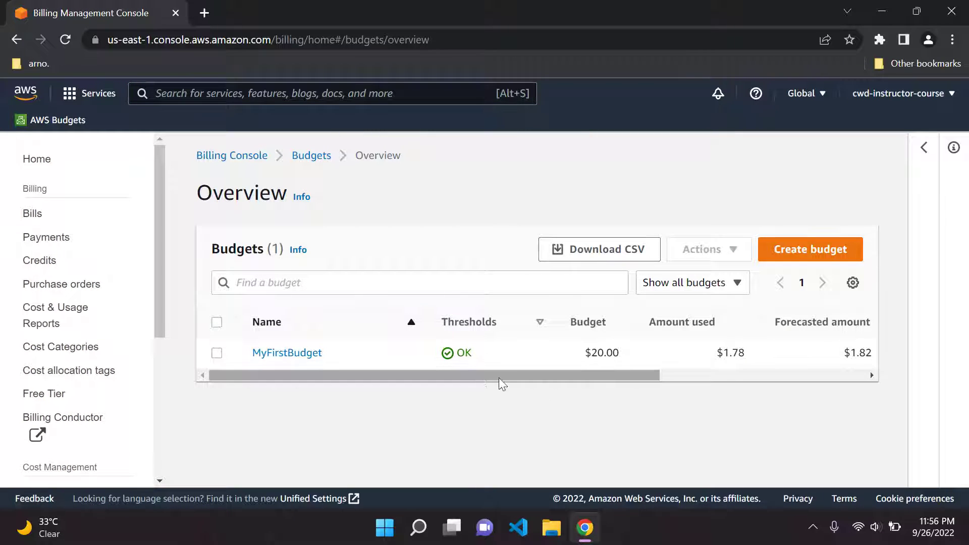
pyautogui.hscroll(5, 498, 378)
pyautogui.hscroll(-5, 480, 374)
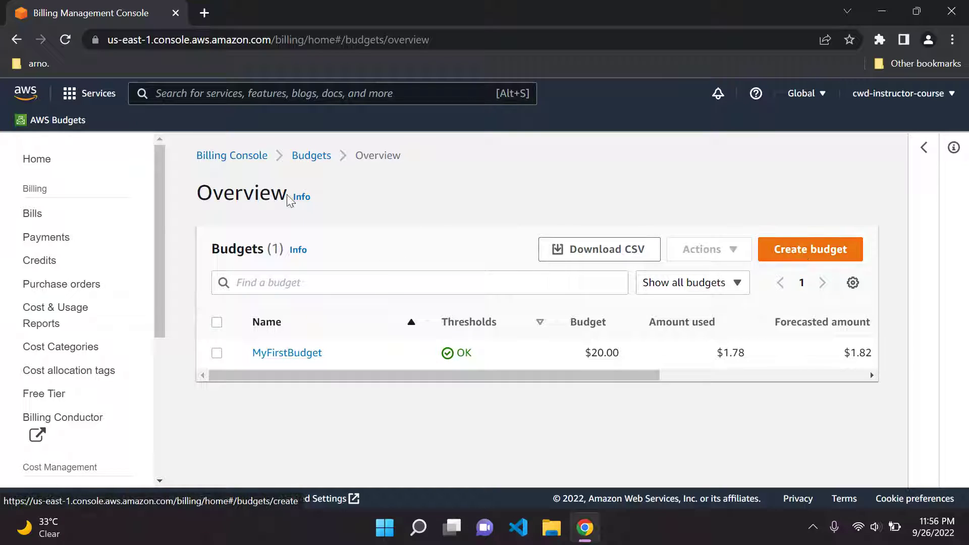
pyautogui.click(794, 257)
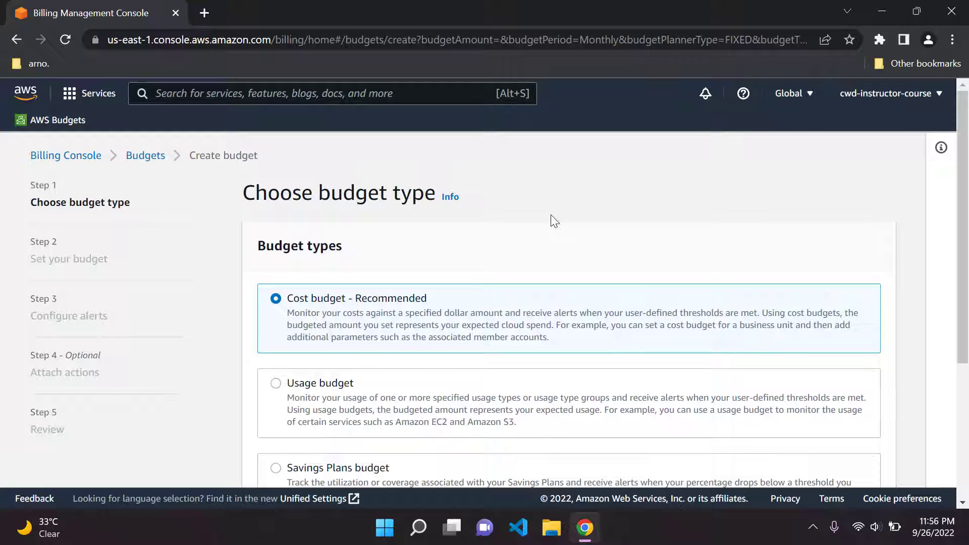
# - Review the available budget types and proceed to the budget setup with the recommended Cost budget
pyautogui.scroll(-1, 465, 223)
pyautogui.scroll(1, 472, 225)
pyautogui.scroll(-4, 477, 226)
pyautogui.scroll(3, 478, 226)
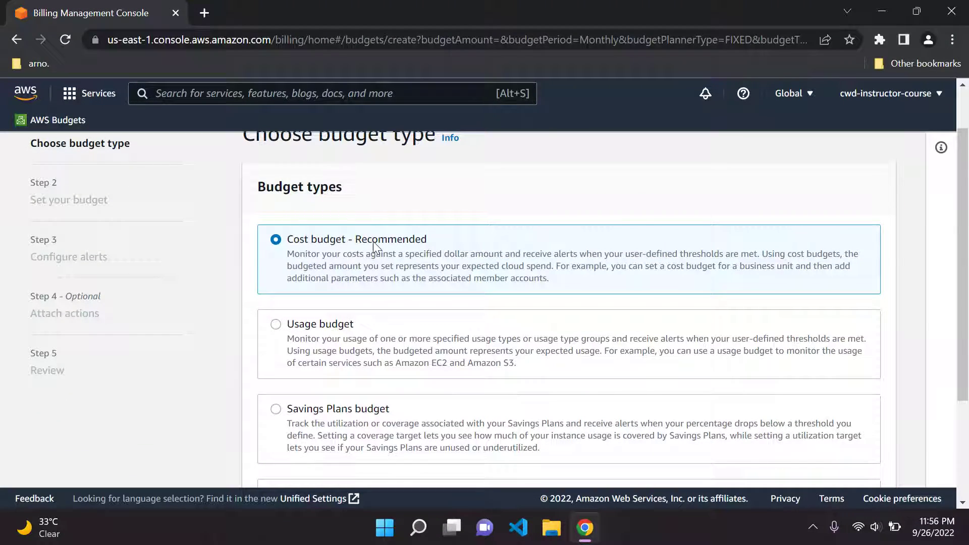
pyautogui.scroll(-3, 312, 313)
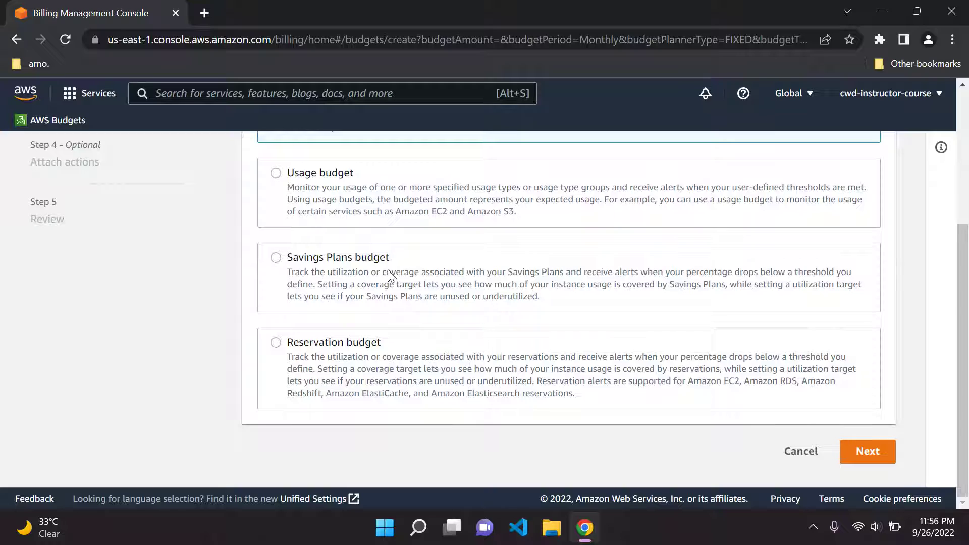
pyautogui.scroll(4, 267, 339)
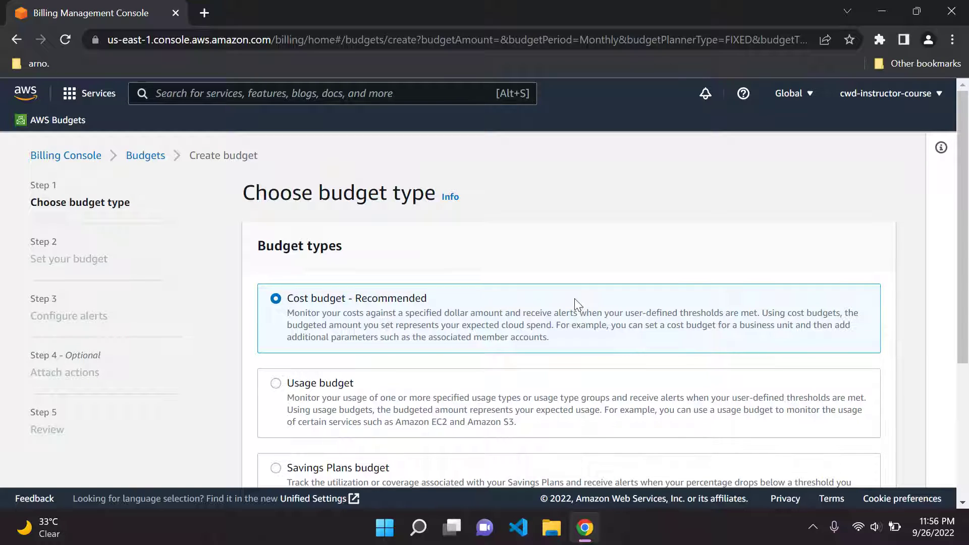
pyautogui.scroll(-4, 606, 290)
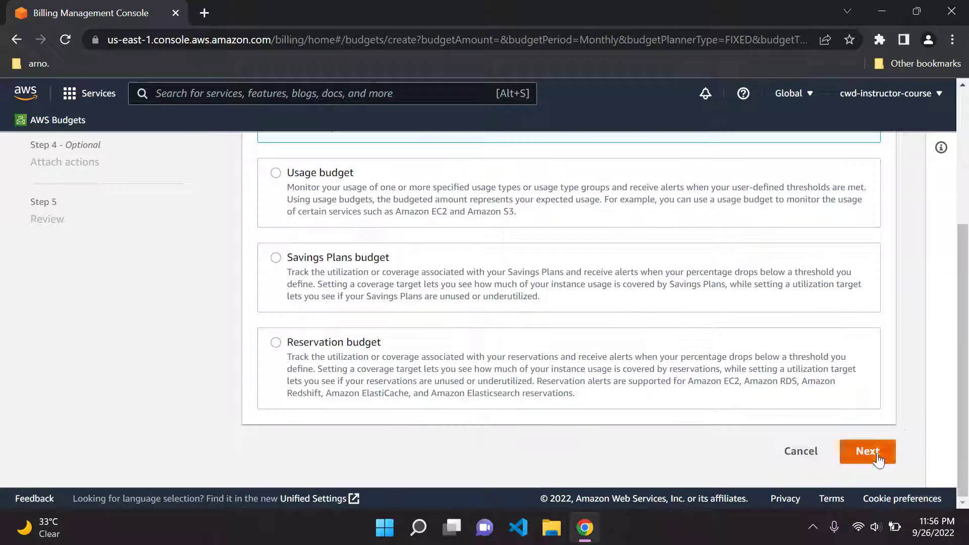
pyautogui.click(878, 457)
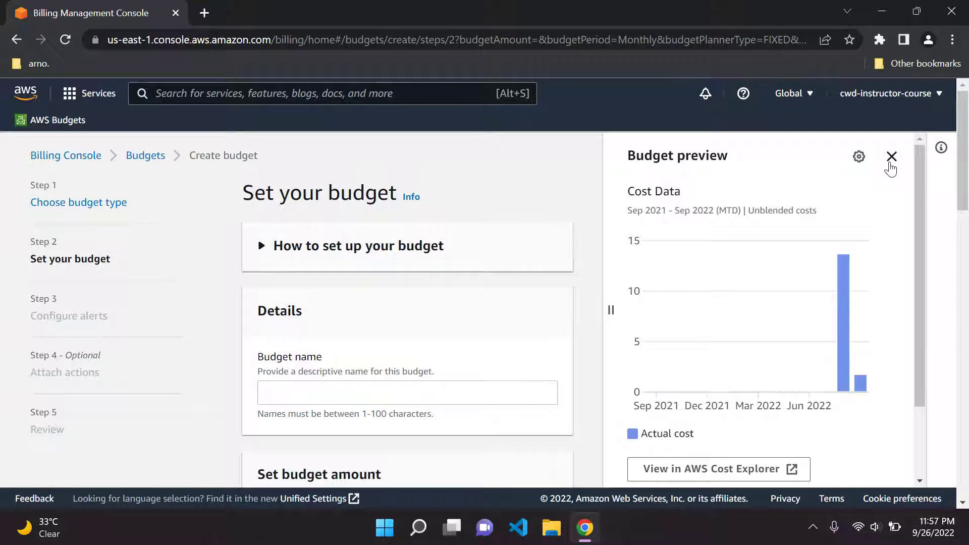
# - Close the budget preview and name the budget TheBudget
pyautogui.click(890, 157)
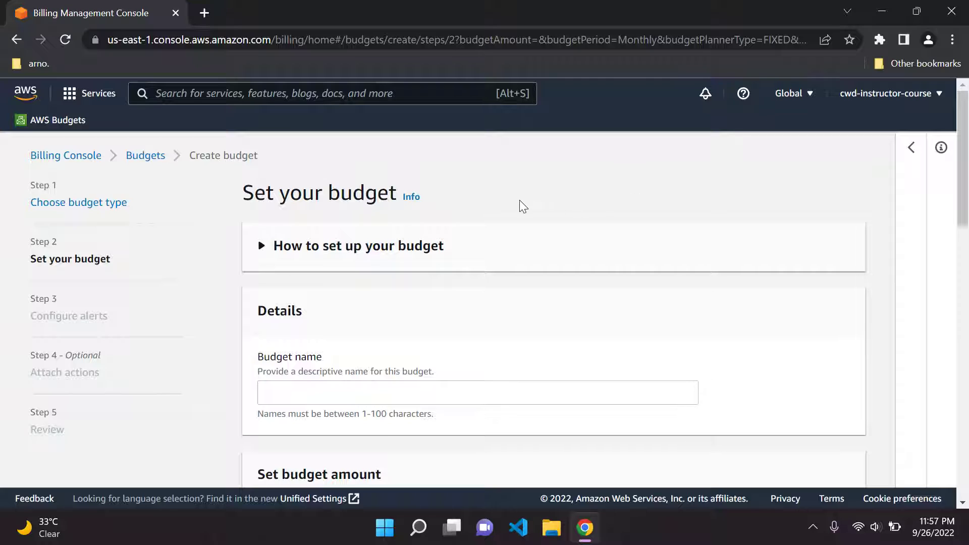
pyautogui.scroll(-2, 520, 206)
pyautogui.scroll(2, 520, 206)
pyautogui.scroll(-1, 448, 257)
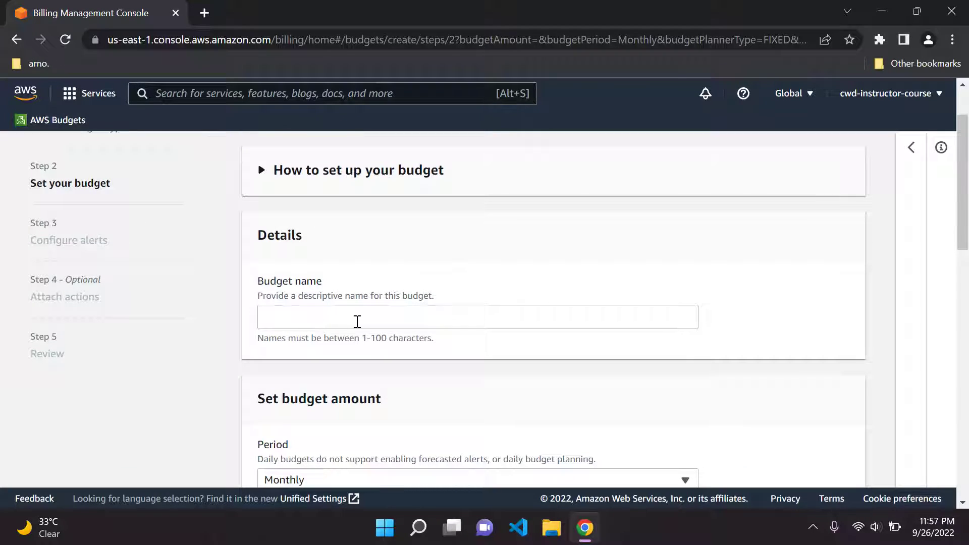
pyautogui.click(358, 322)
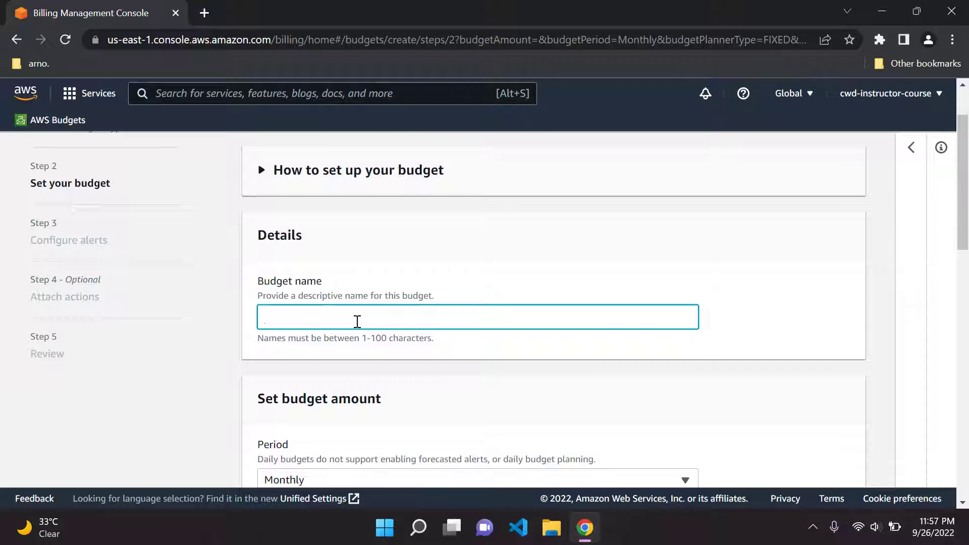
pyautogui.write('TheBudget')
pyautogui.click(475, 288)
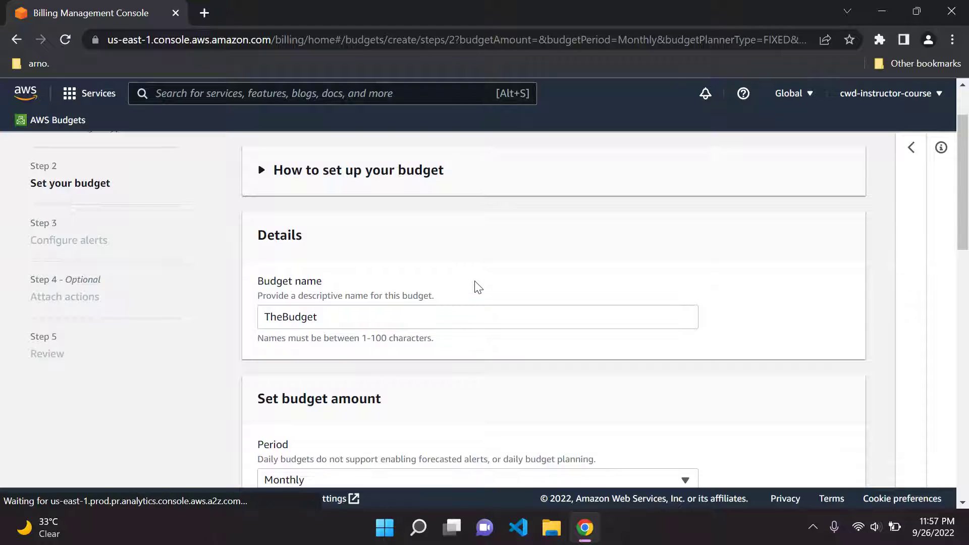
# - Review the period and budgeting method options, keep the monthly fixed budget, and set its budgeted amount to $25
pyautogui.scroll(-3, 429, 287)
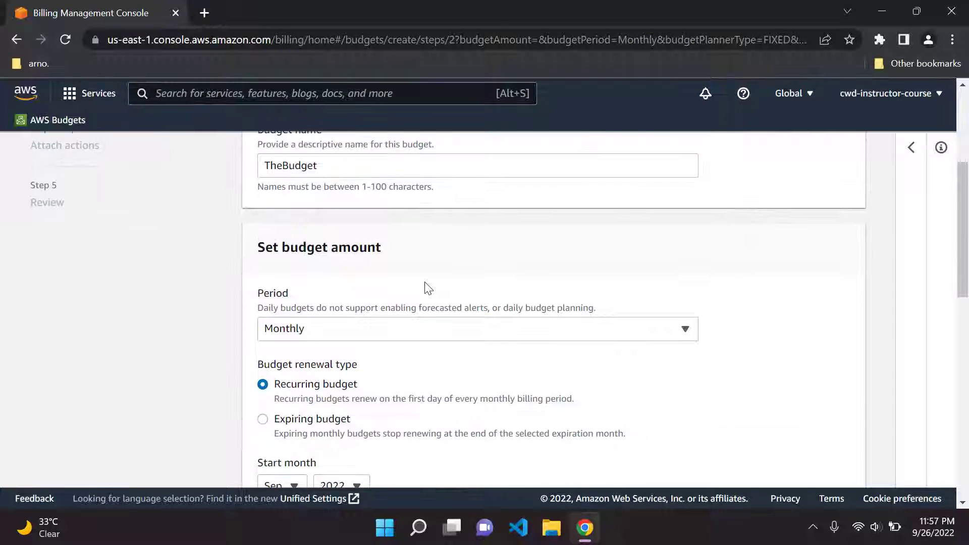
pyautogui.scroll(-2, 389, 264)
pyautogui.scroll(1, 392, 264)
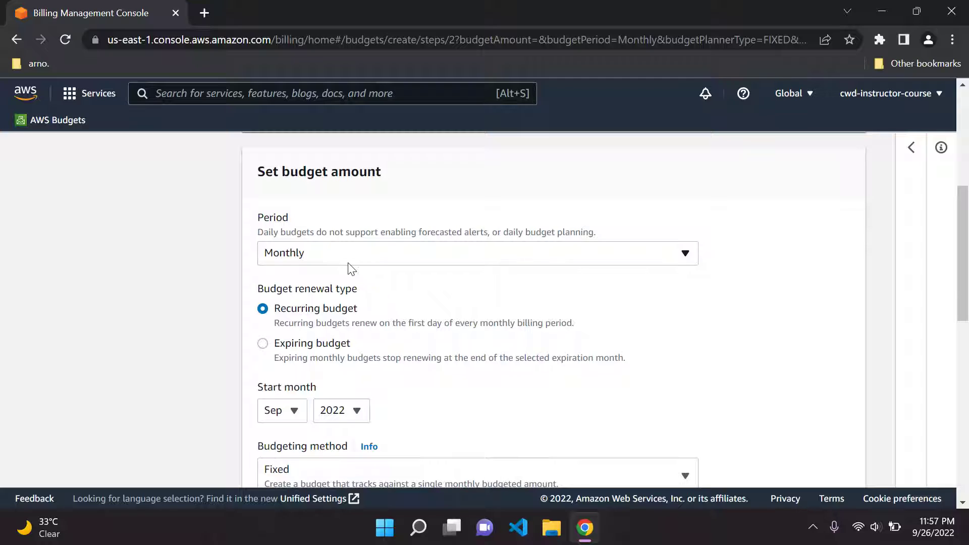
pyautogui.scroll(-3, 340, 283)
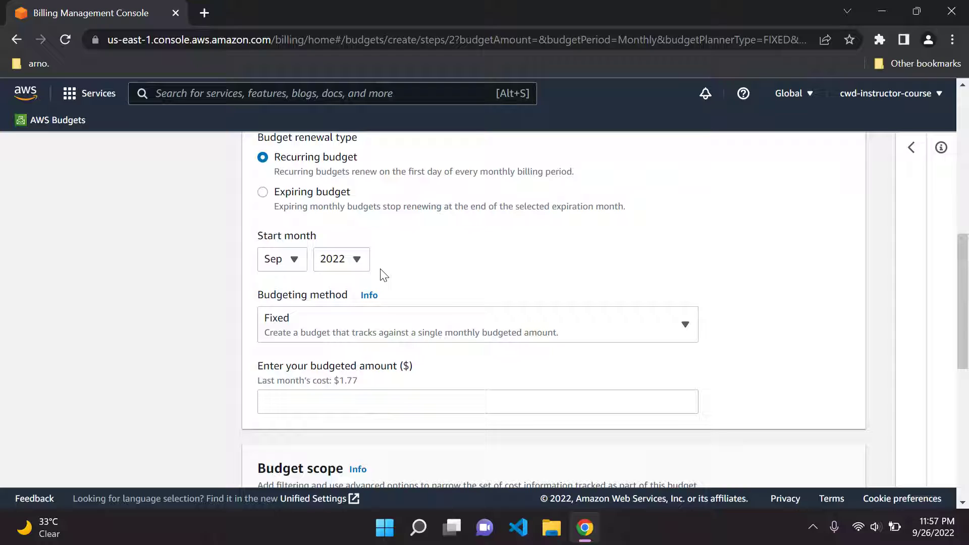
pyautogui.click(349, 324)
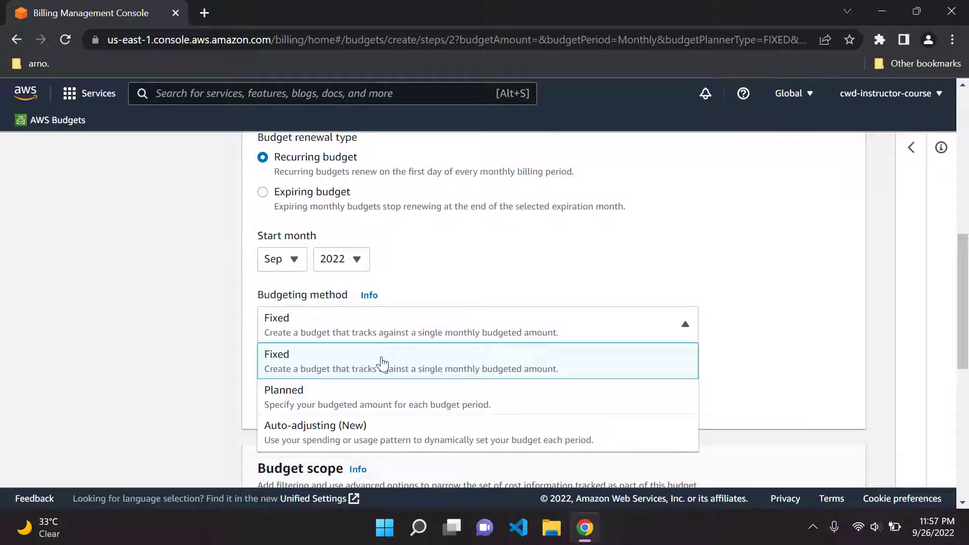
pyautogui.click(779, 362)
pyautogui.scroll(-2, 629, 325)
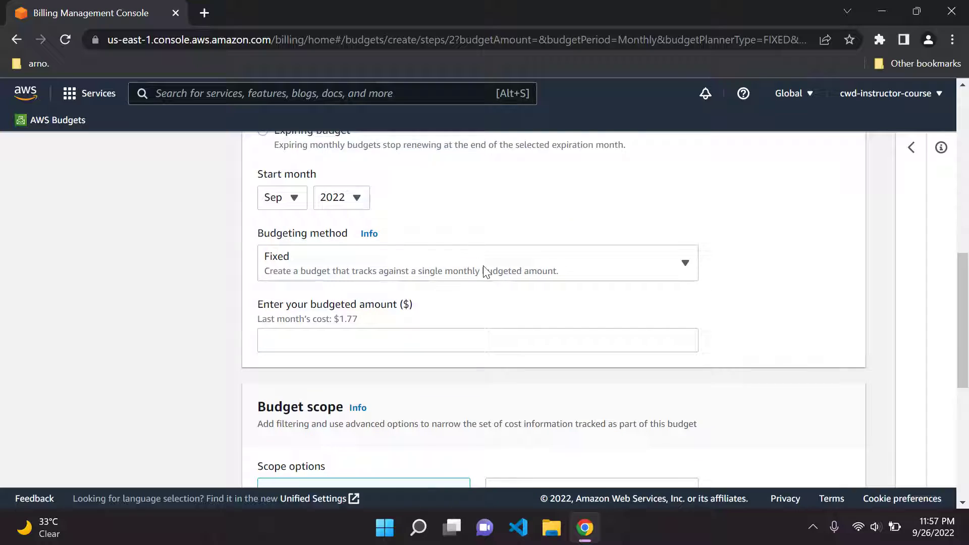
pyautogui.click(419, 335)
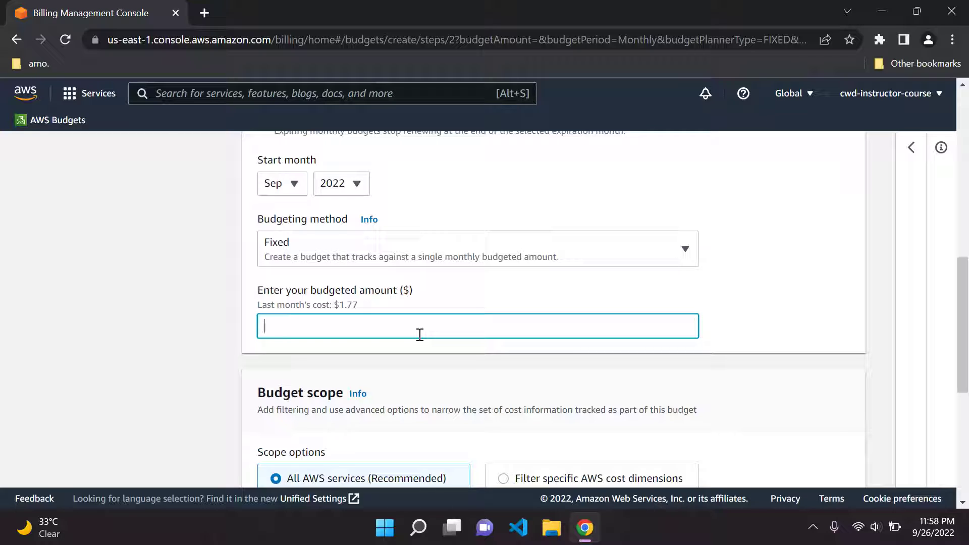
pyautogui.write('25')
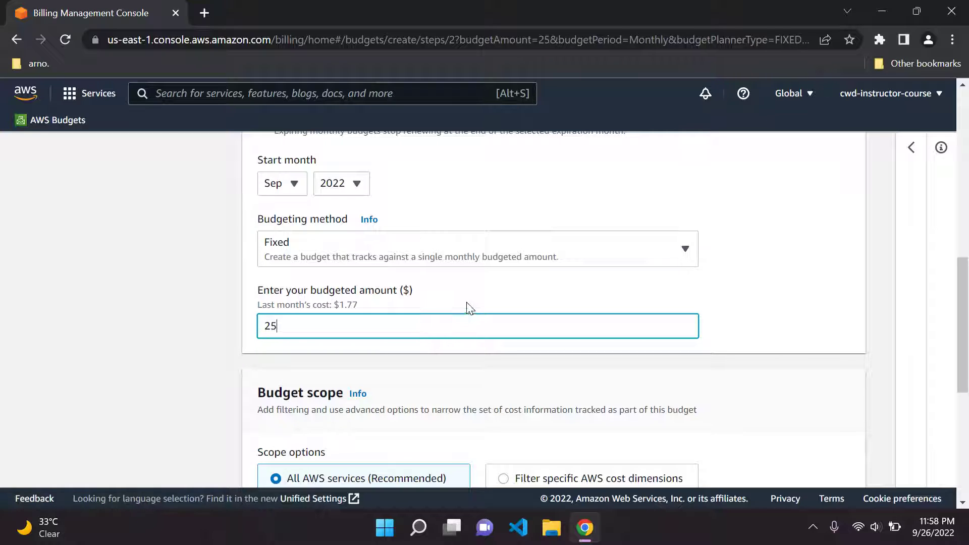
pyautogui.click(469, 302)
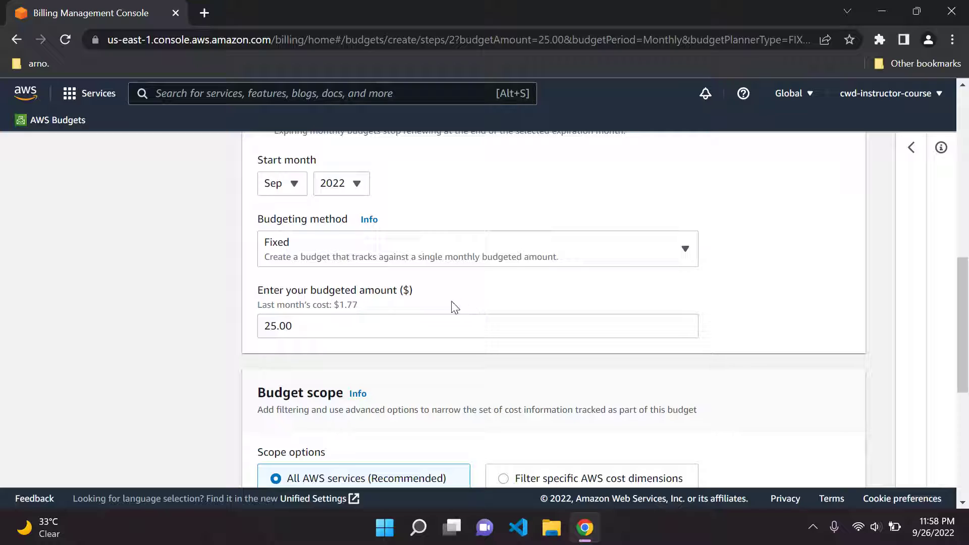
# - Keep the budget scope at All AWS services with the default advanced options and proceed to alert configuration
pyautogui.scroll(-3, 452, 305)
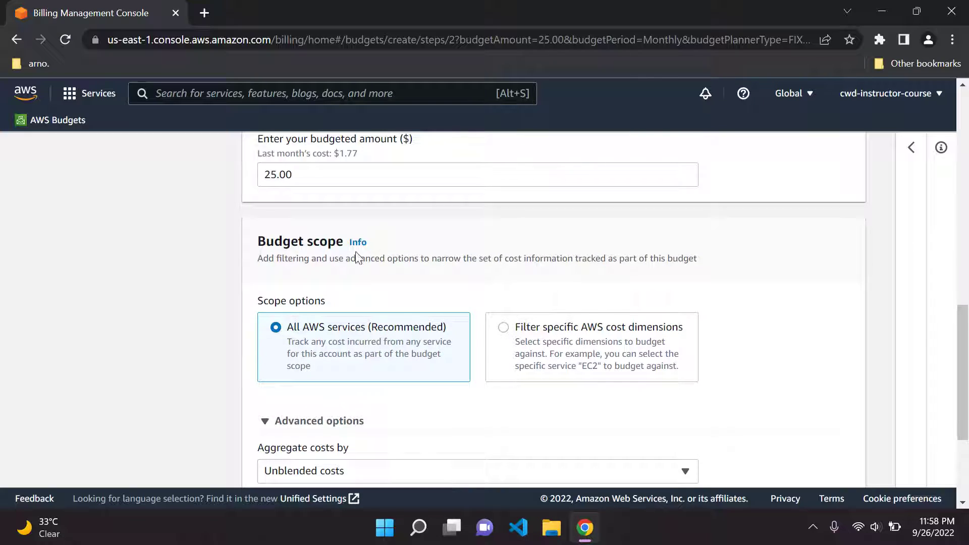
pyautogui.scroll(-2, 478, 258)
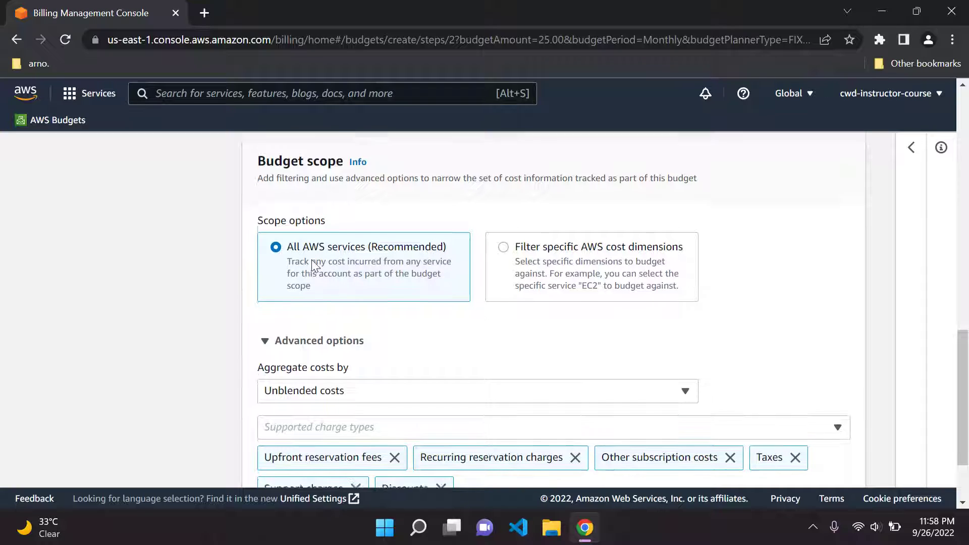
pyautogui.scroll(-2, 199, 207)
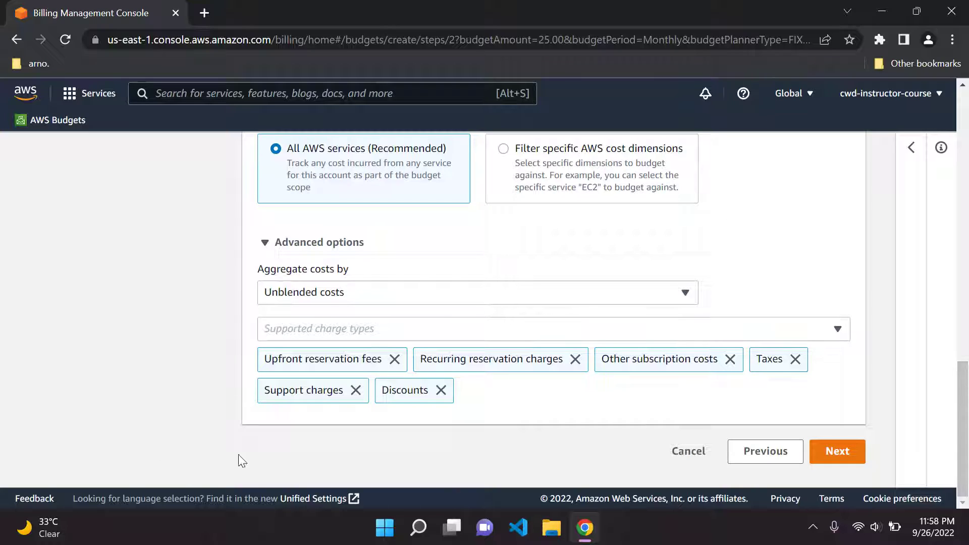
pyautogui.click(838, 451)
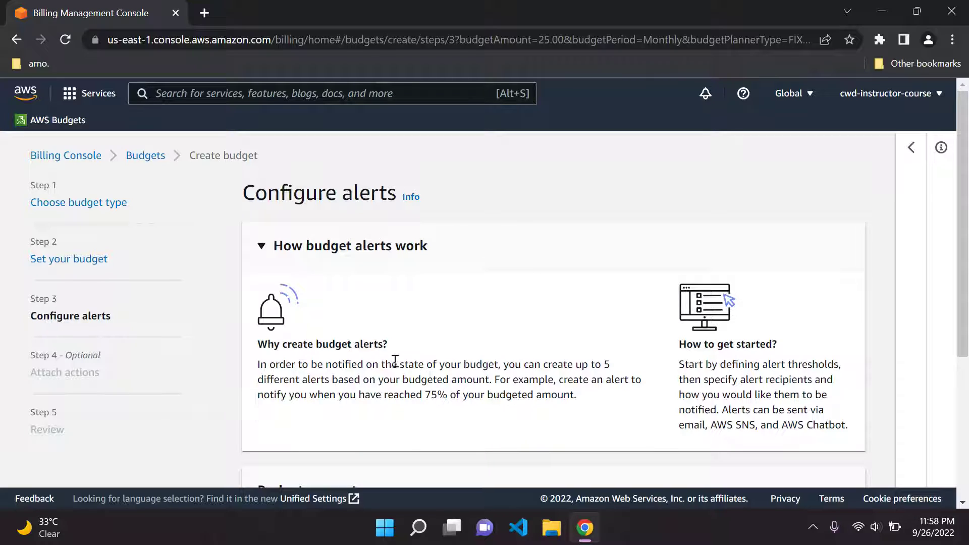
# - Add an alert threshold that triggers at 80% of the budgeted amount based on actual cost
pyautogui.scroll(-5, 430, 340)
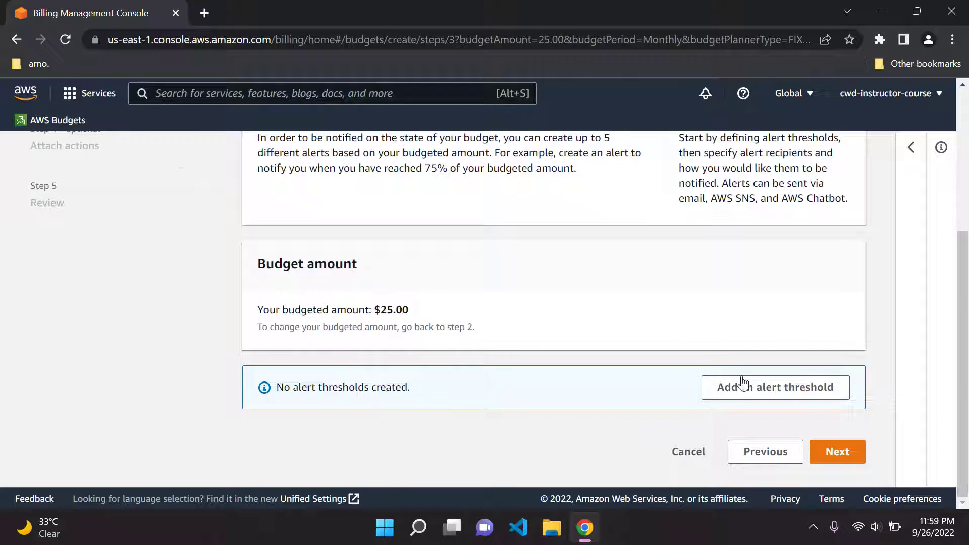
pyautogui.click(777, 387)
pyautogui.scroll(-4, 513, 316)
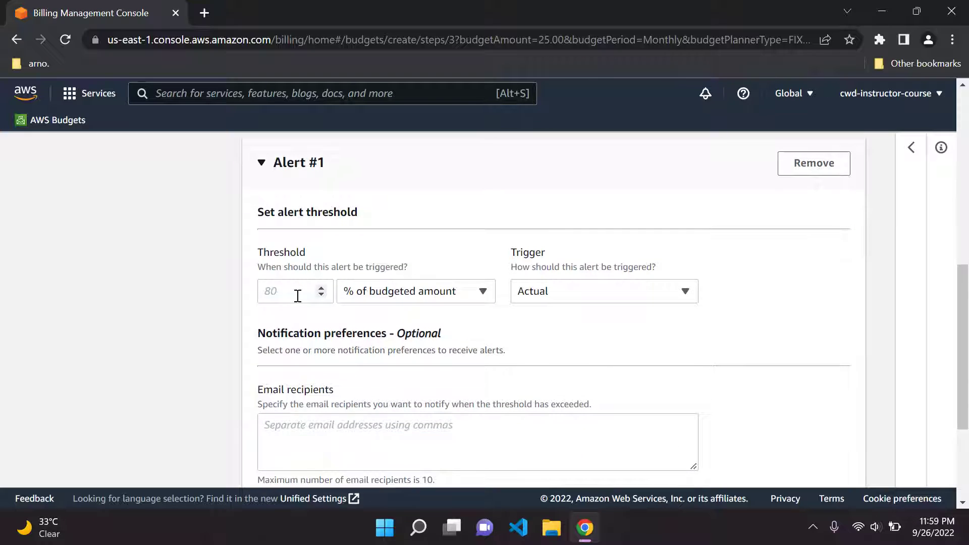
pyautogui.scroll(3, 298, 296)
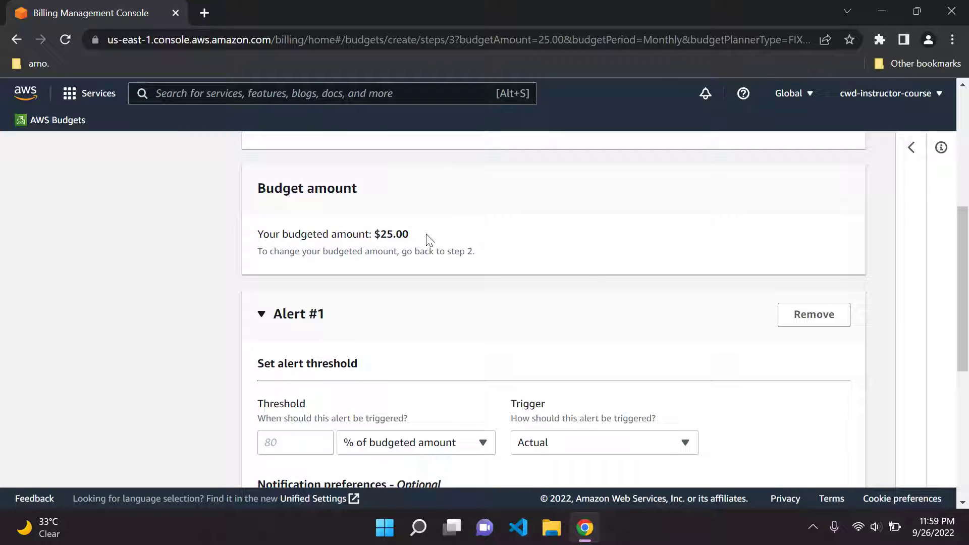
pyautogui.scroll(-2, 312, 361)
pyautogui.click(295, 370)
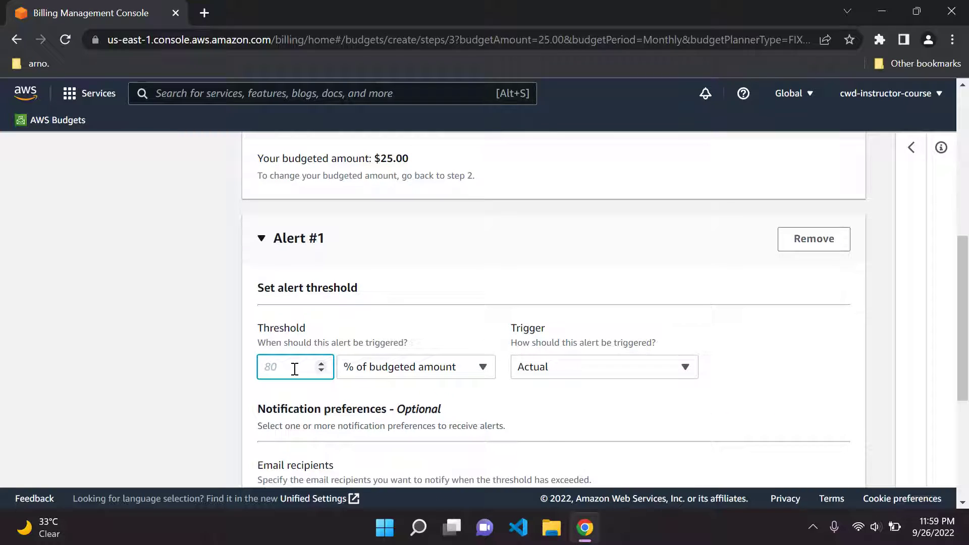
pyautogui.write('80')
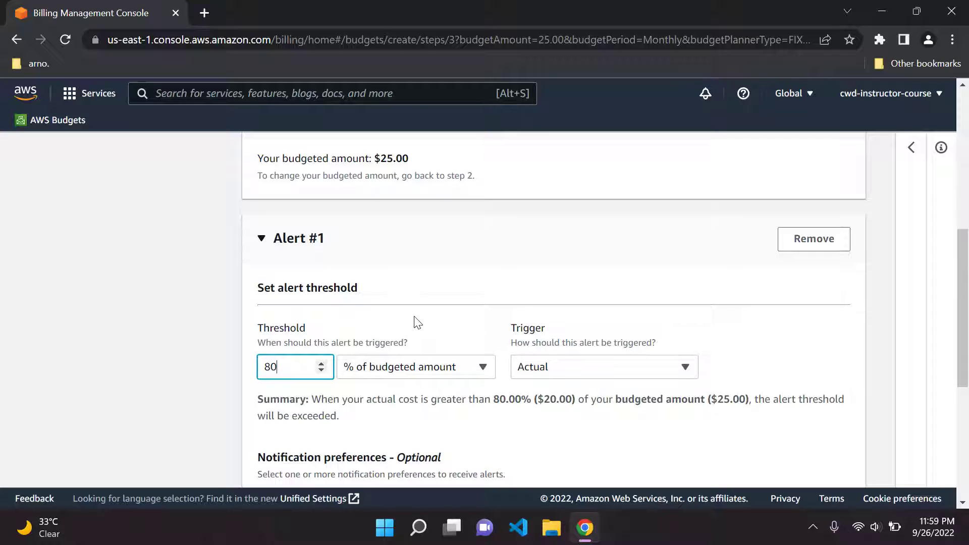
pyautogui.click(508, 319)
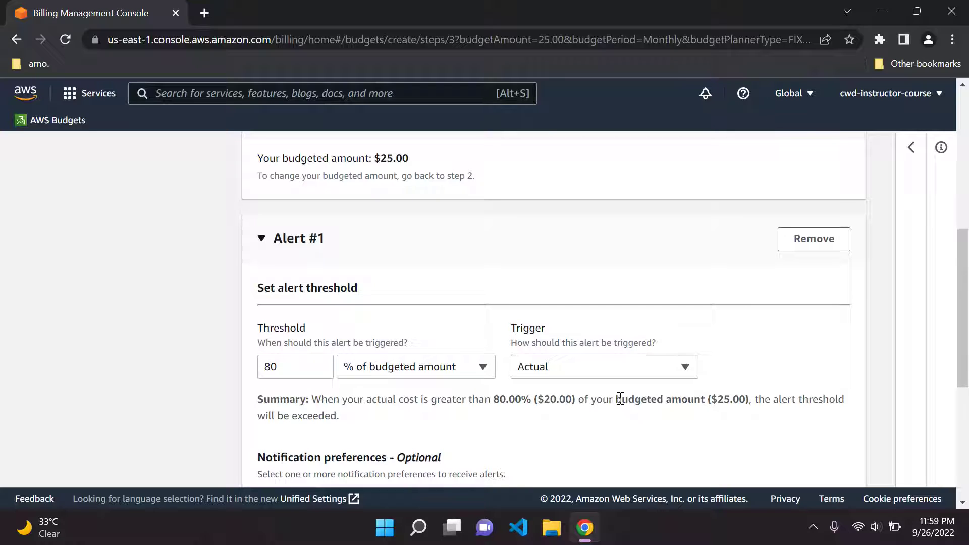
pyautogui.scroll(-5, 357, 417)
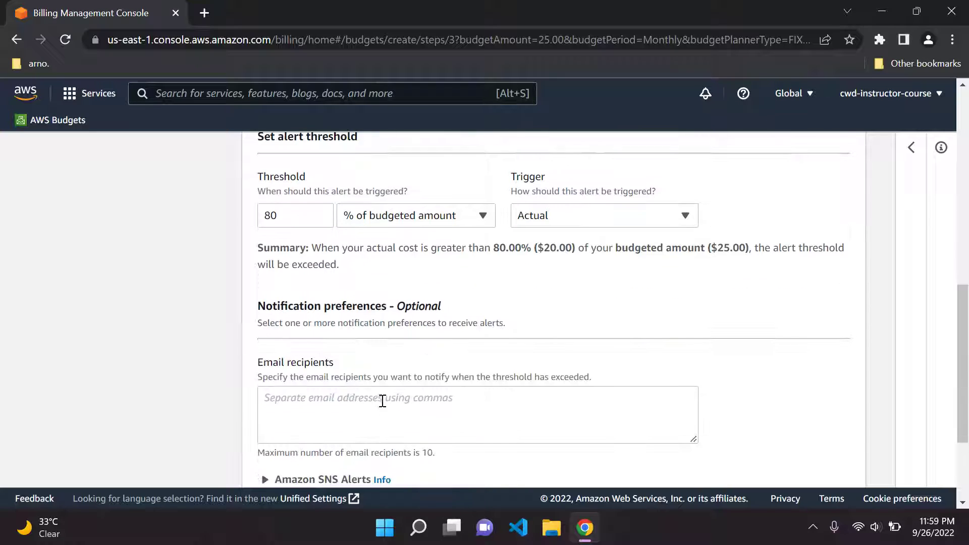
# - Enter the alert recipient's email address in the notification preferences for Alert #1
pyautogui.moveTo(257, 231); pyautogui.dragTo(342, 227)
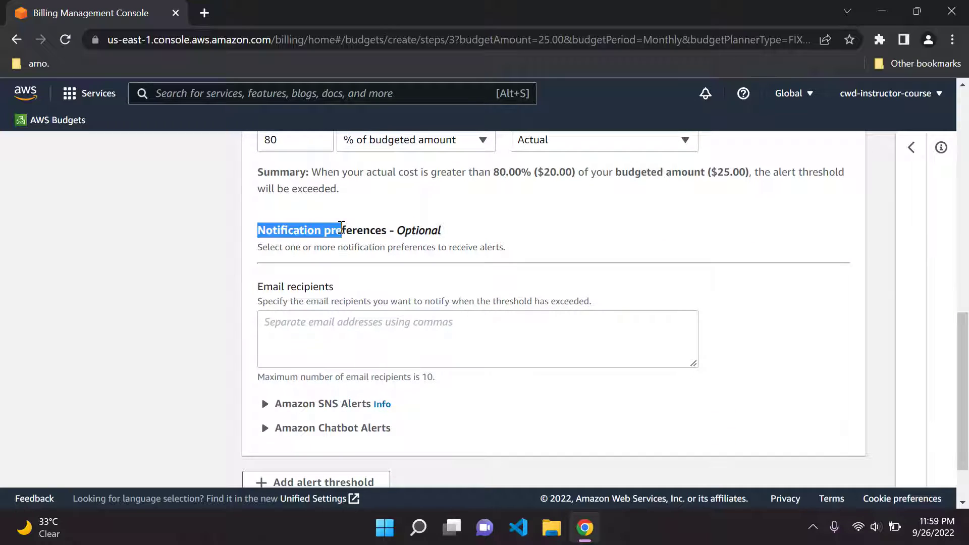
pyautogui.click(348, 340)
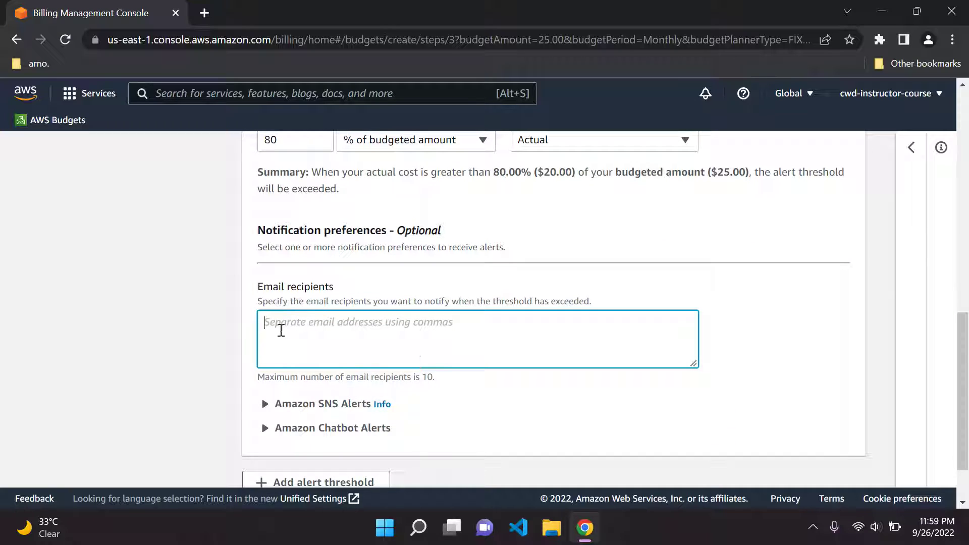
pyautogui.write('test')
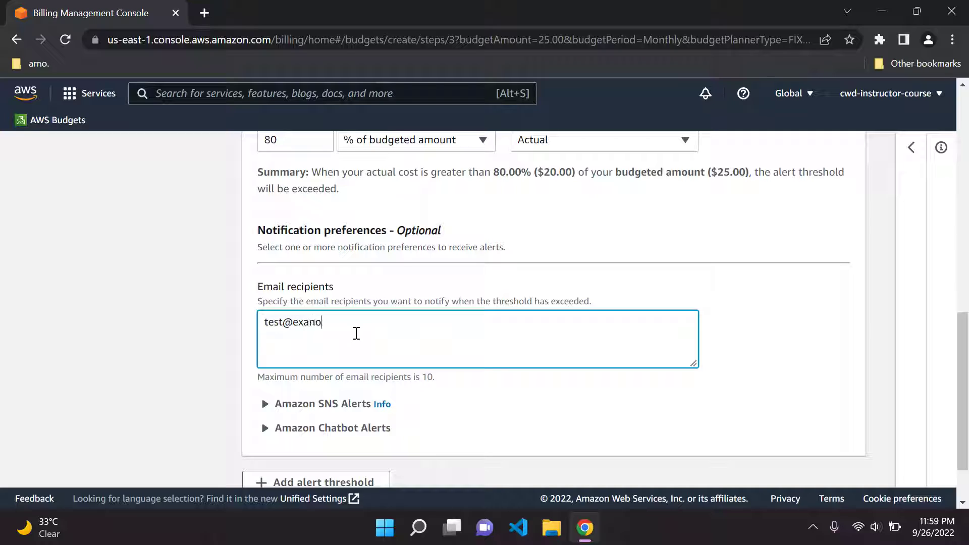
pyautogui.write('@example.com')
# - Examine Alert #1's threshold, trigger summary and notification preferences against the budgeted amount
pyautogui.scroll(1, 402, 297)
pyautogui.scroll(1, 374, 307)
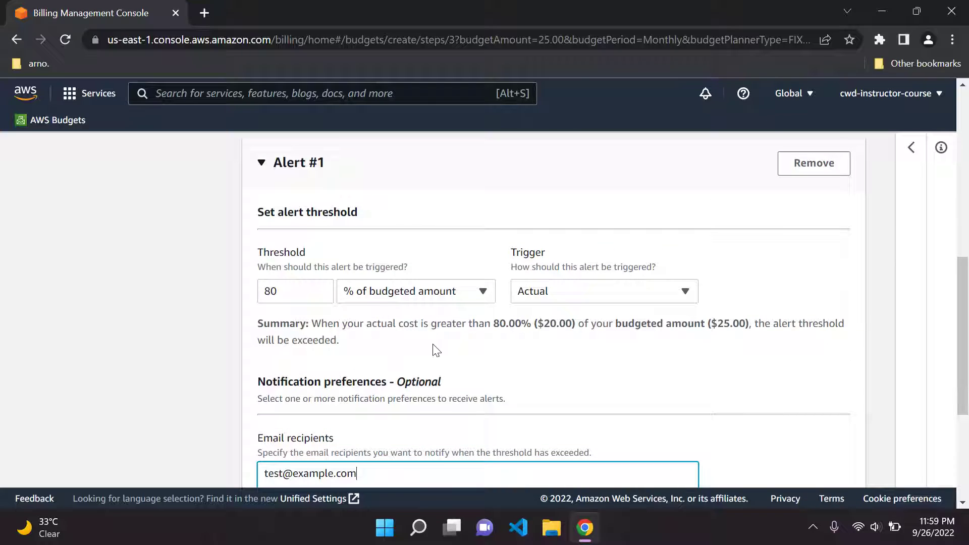
pyautogui.scroll(-1, 433, 348)
pyautogui.scroll(1, 396, 355)
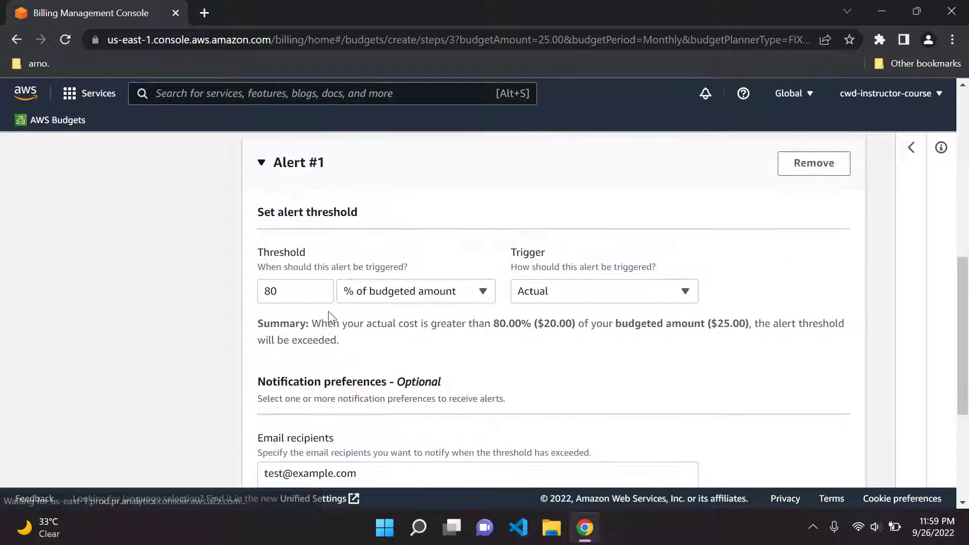
pyautogui.click(286, 290)
pyautogui.doubleClick(286, 291)
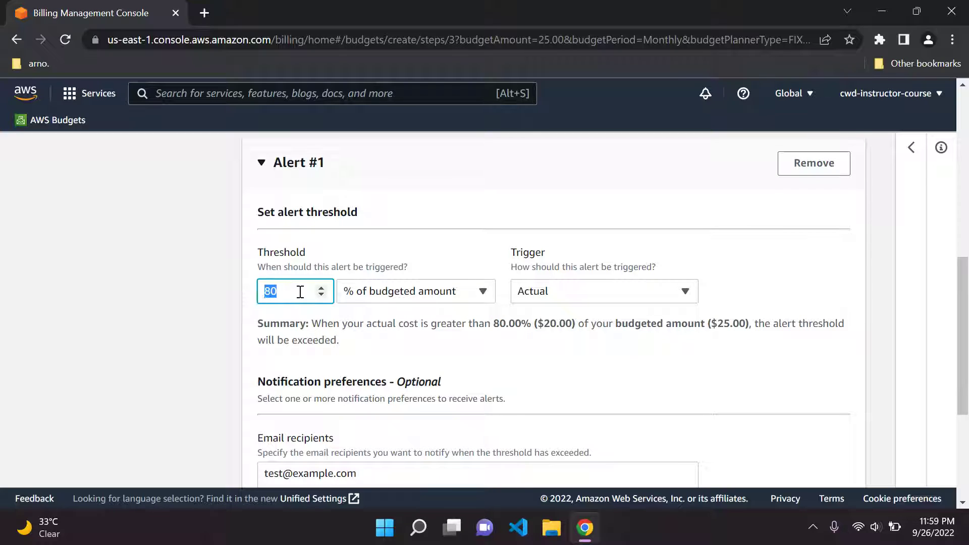
pyautogui.scroll(2, 385, 302)
pyautogui.click(391, 314)
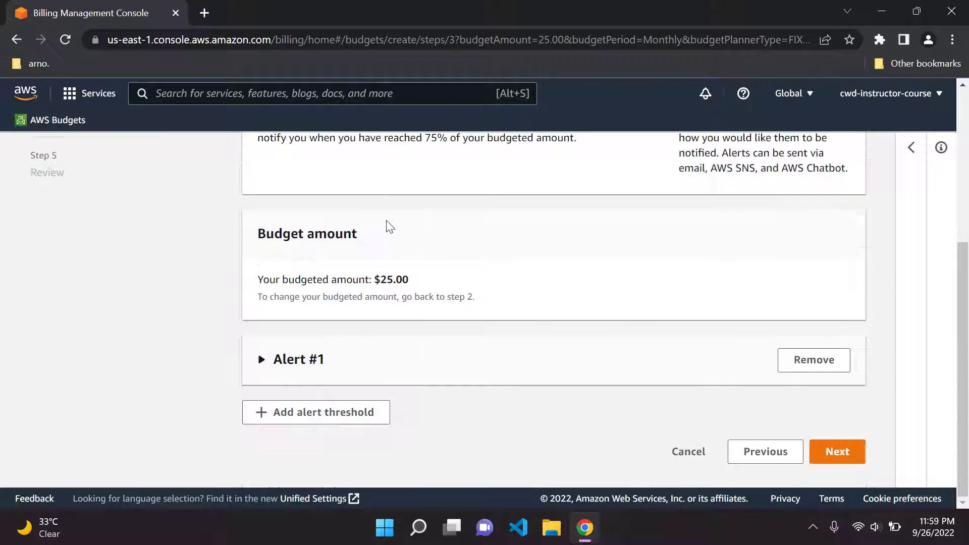
pyautogui.click(378, 363)
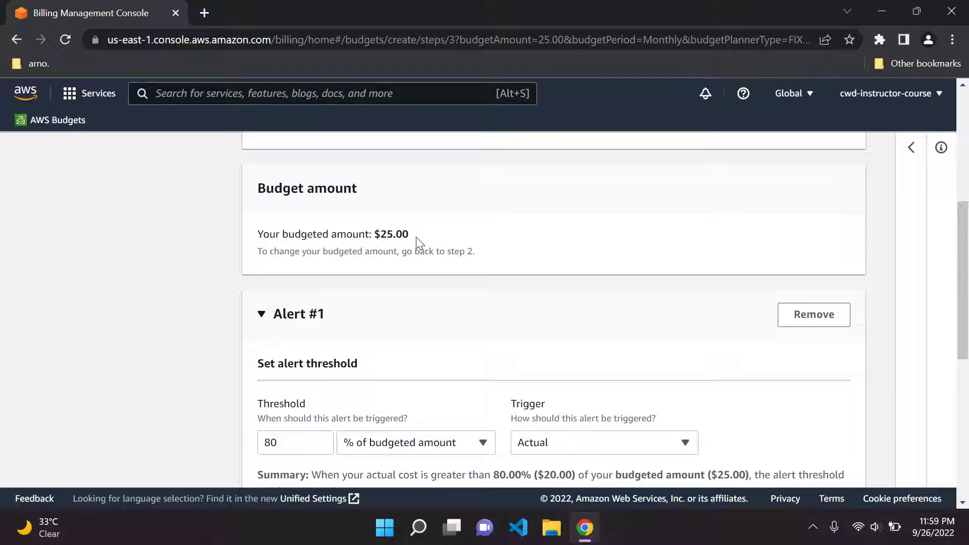
pyautogui.scroll(-3, 432, 271)
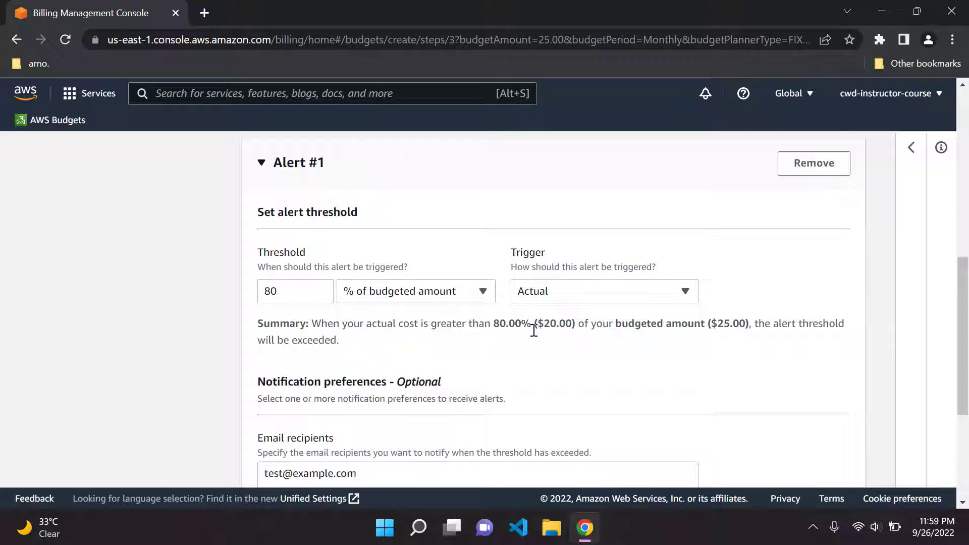
pyautogui.scroll(1, 556, 377)
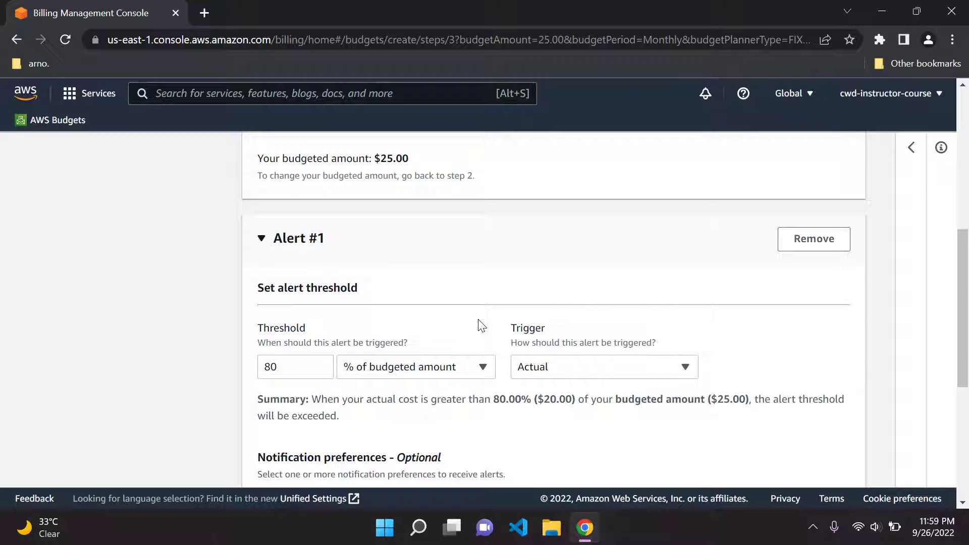
pyautogui.scroll(1, 444, 288)
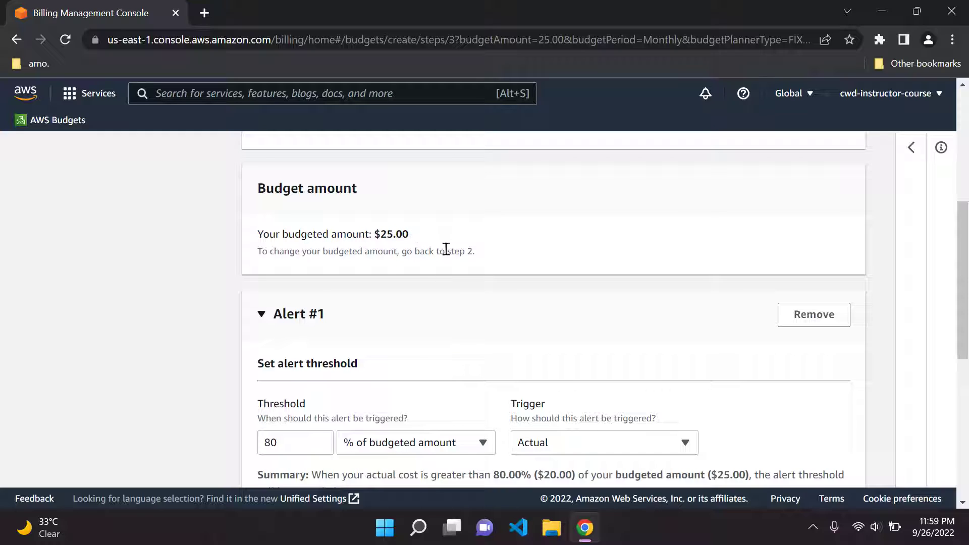
pyautogui.scroll(-2, 476, 255)
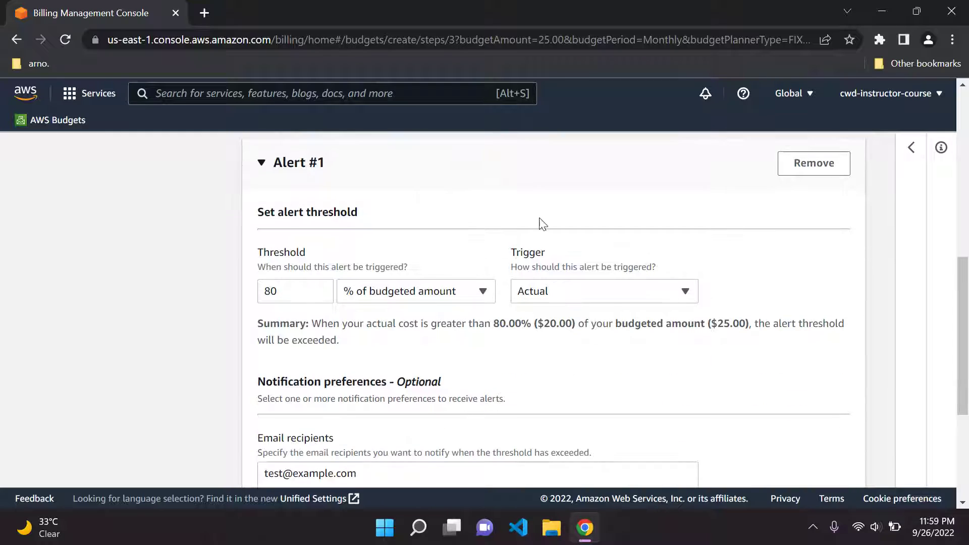
pyautogui.scroll(-3, 582, 274)
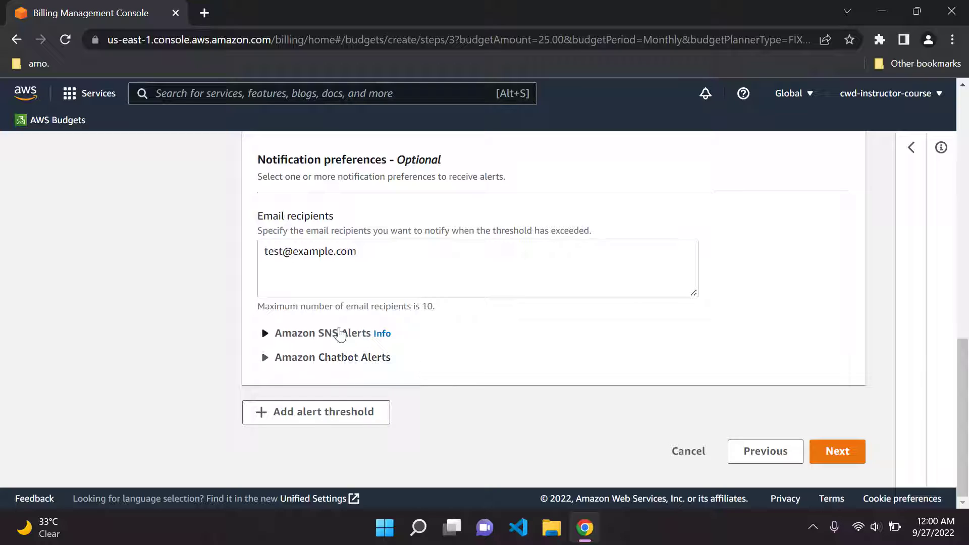
pyautogui.scroll(1, 557, 348)
pyautogui.scroll(2, 556, 341)
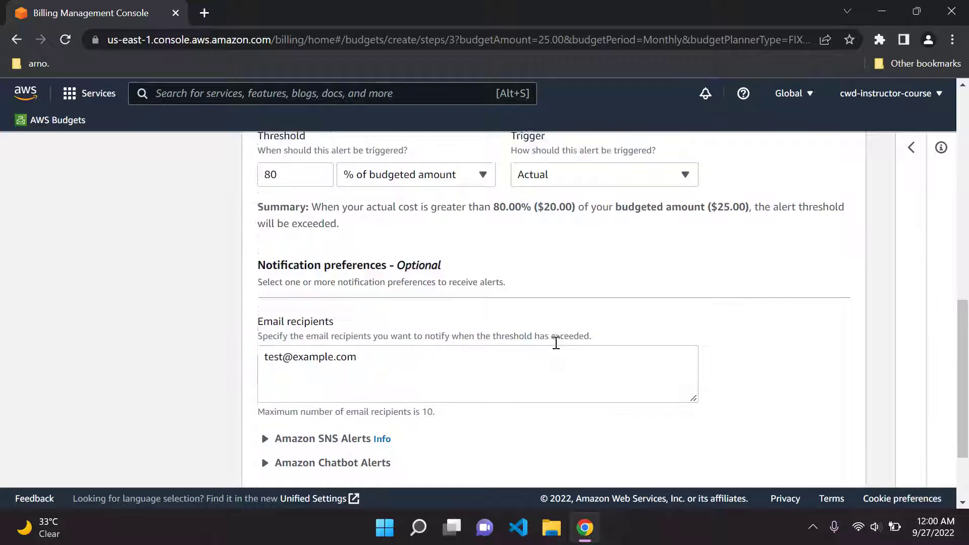
pyautogui.scroll(-1, 557, 348)
pyautogui.scroll(-3, 556, 343)
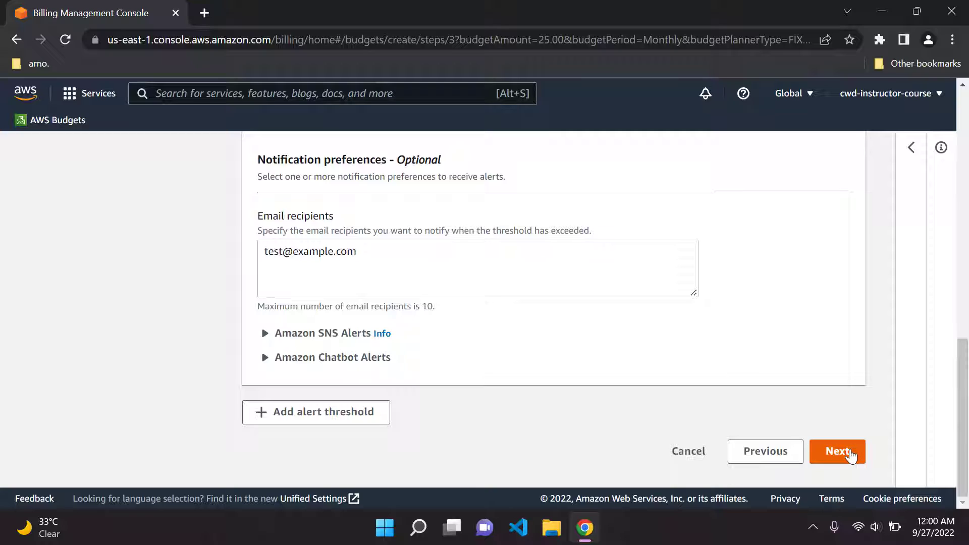
# - Proceed from alert configuration, check Alert #1's details, and continue to the budget review without attaching any actions
pyautogui.click(851, 456)
pyautogui.scroll(-5, 552, 288)
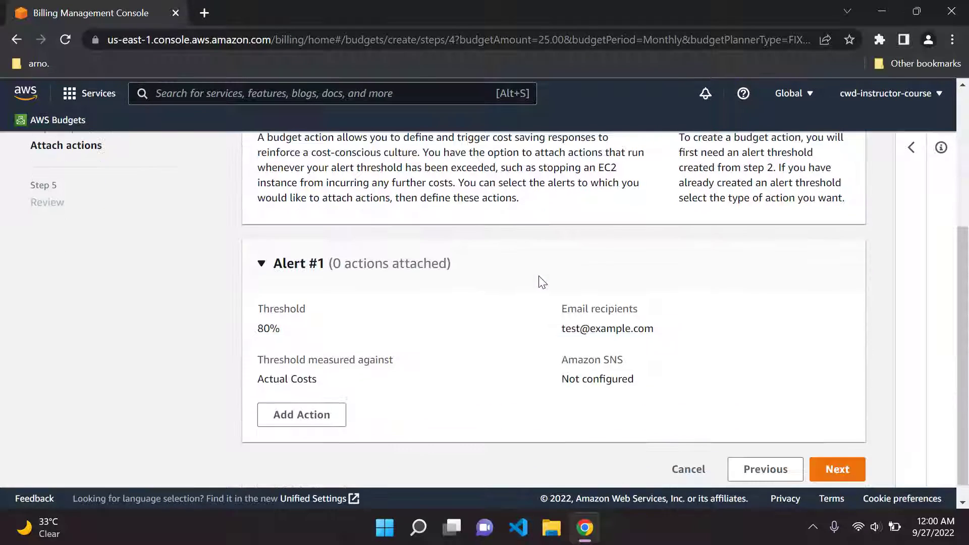
pyautogui.scroll(-1, 537, 281)
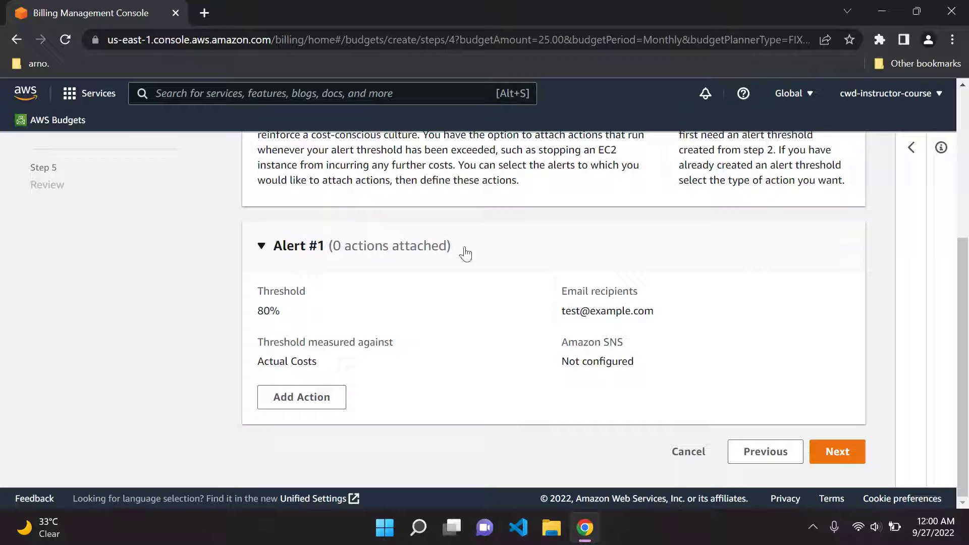
pyautogui.moveTo(559, 291); pyautogui.dragTo(694, 287)
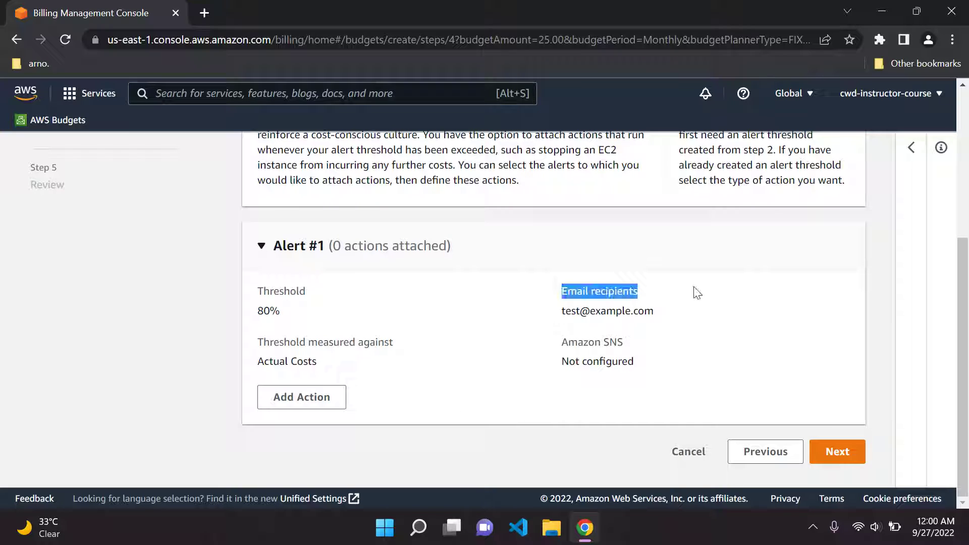
pyautogui.click(696, 293)
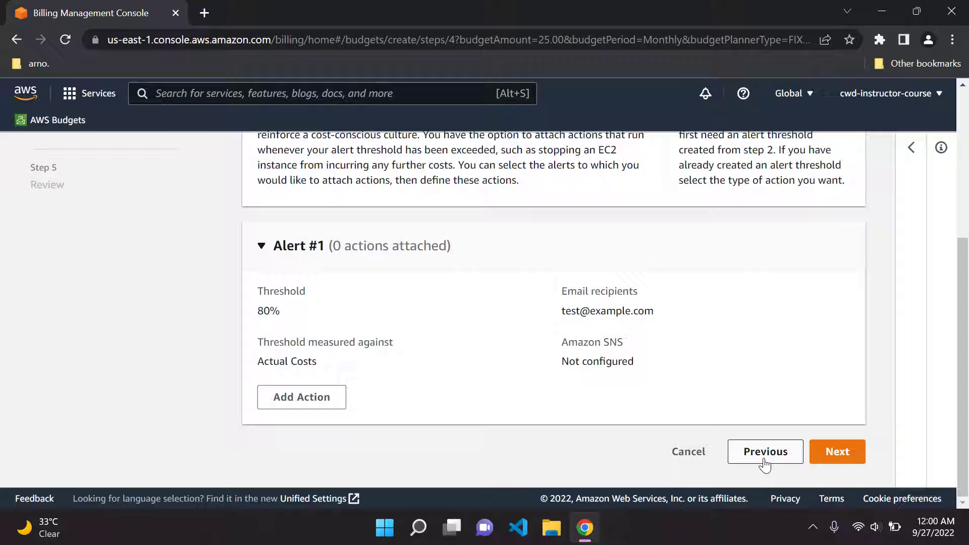
pyautogui.moveTo(257, 296); pyautogui.dragTo(348, 294)
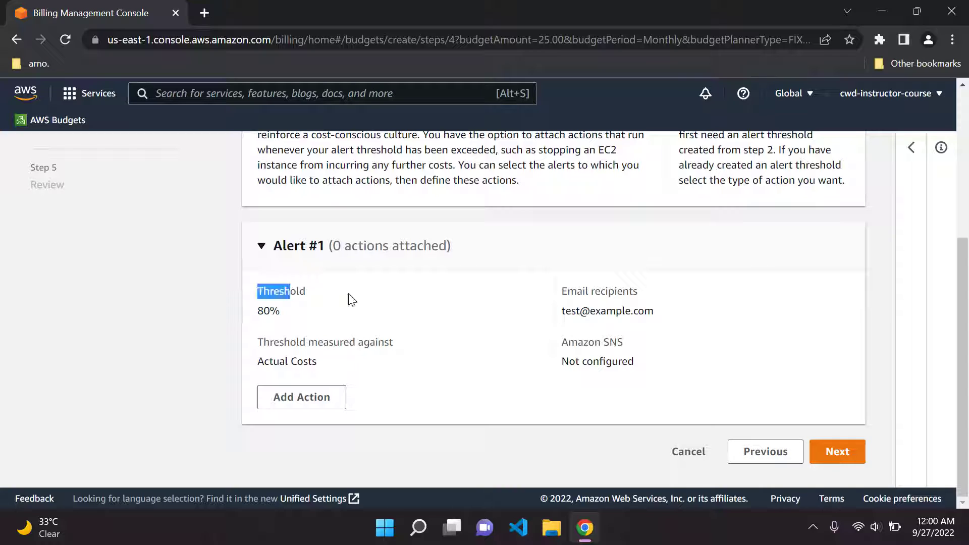
pyautogui.click(368, 299)
pyautogui.scroll(1, 449, 320)
pyautogui.scroll(5, 449, 326)
pyautogui.scroll(-5, 450, 325)
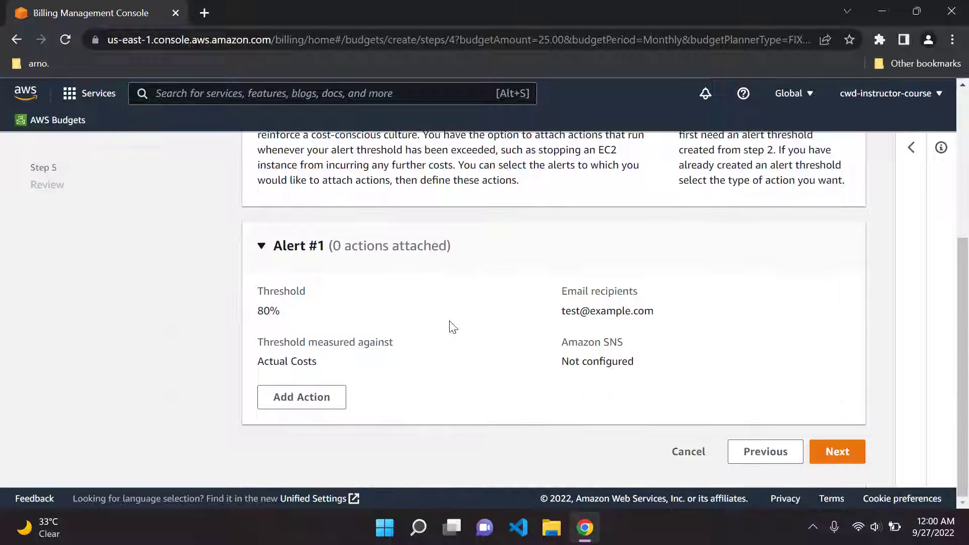
pyautogui.click(836, 452)
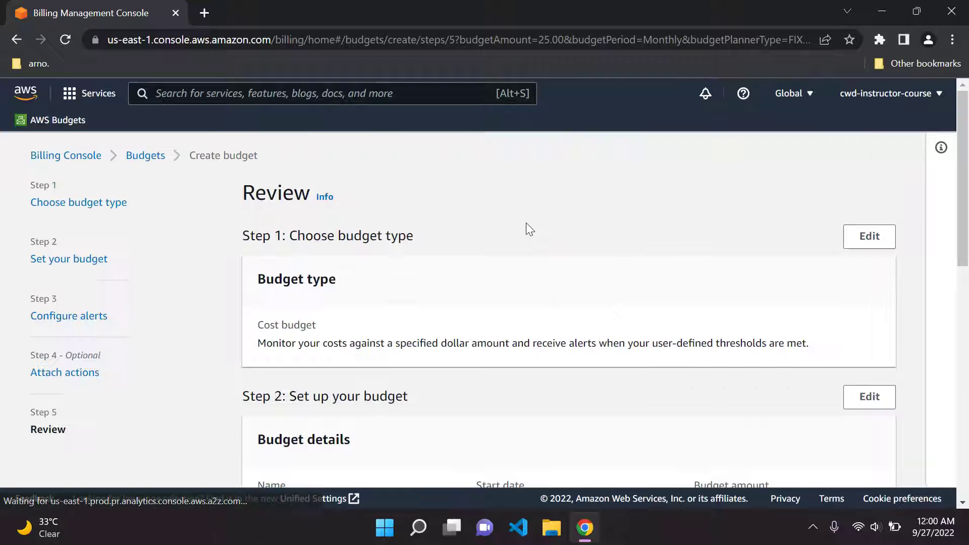
# - Check the budget type, details, alert and actions in the review summary, and create the budget
pyautogui.scroll(-3, 526, 222)
pyautogui.scroll(3, 526, 222)
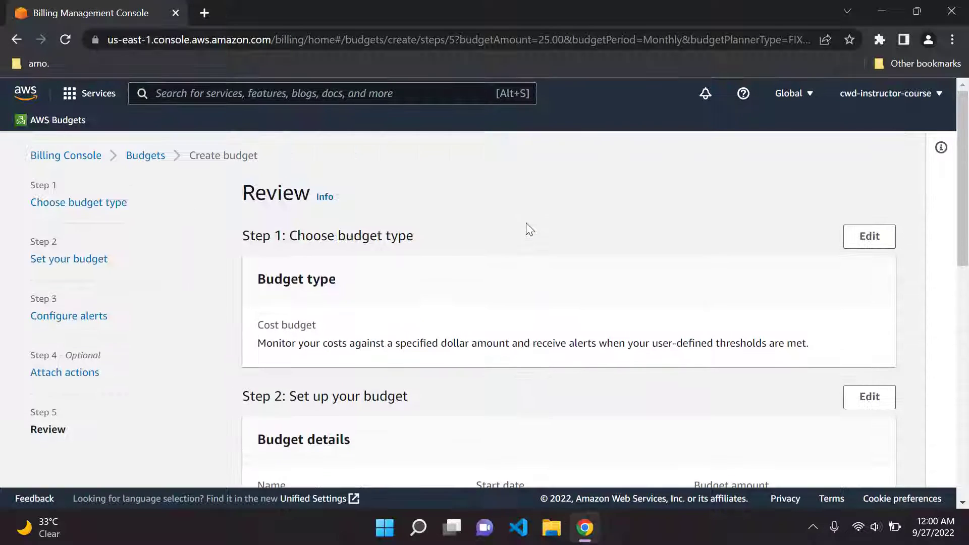
pyautogui.scroll(-2, 359, 232)
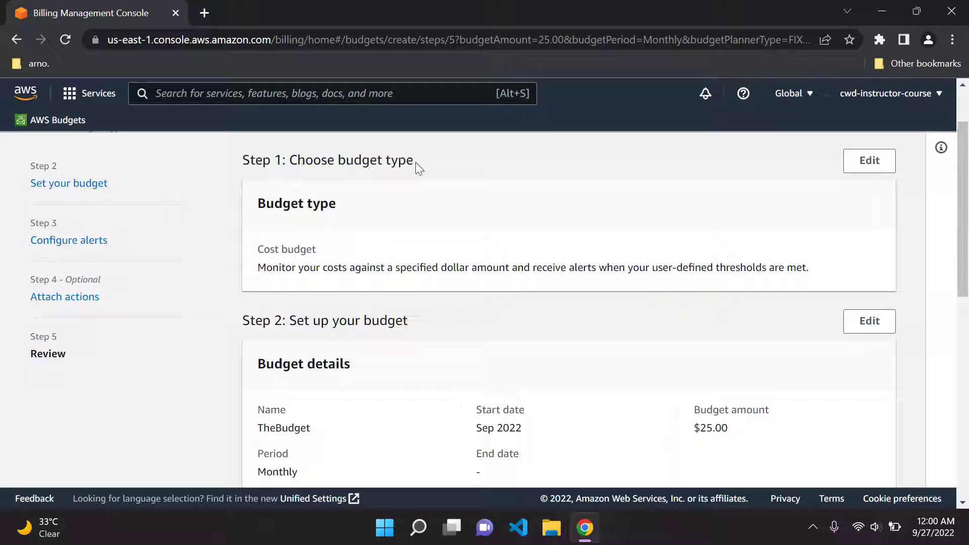
pyautogui.scroll(-3, 356, 202)
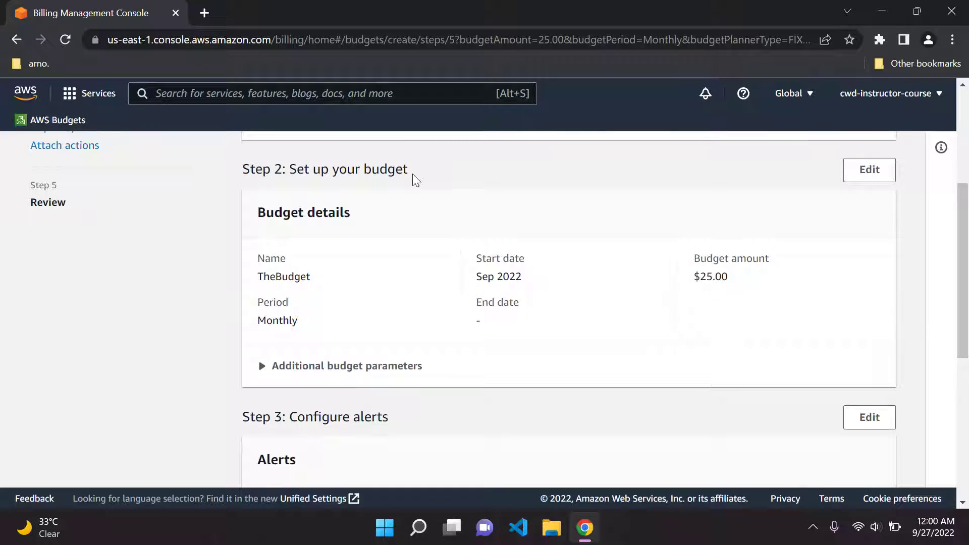
pyautogui.scroll(-6, 413, 177)
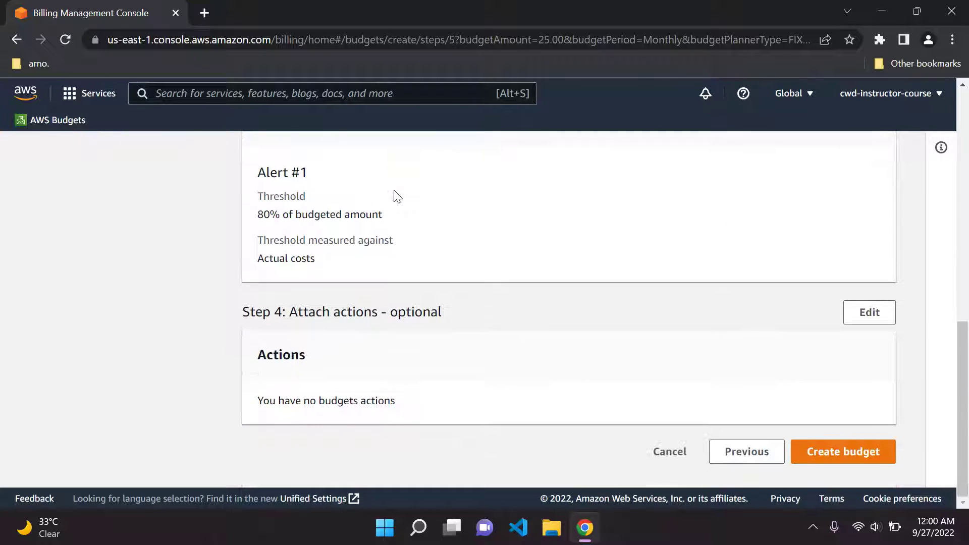
pyautogui.scroll(5, 437, 355)
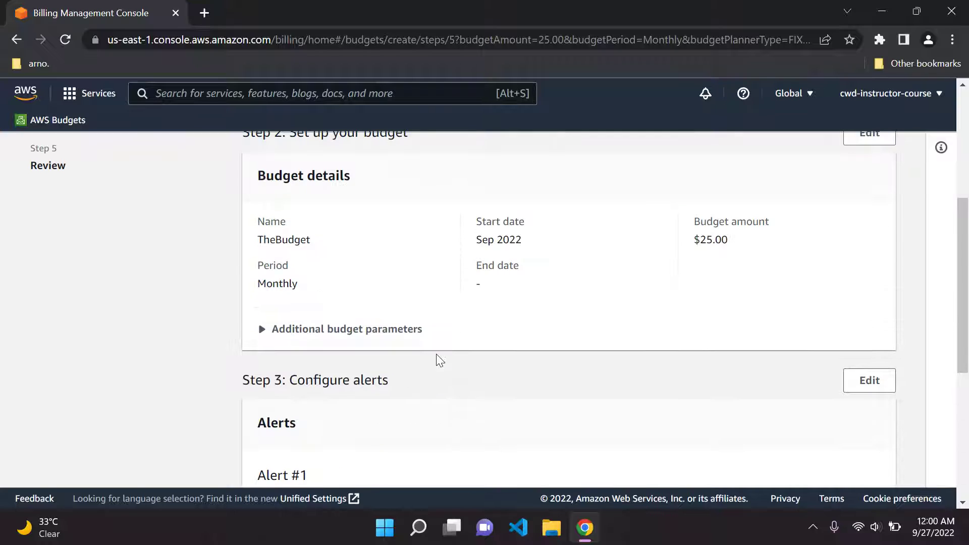
pyautogui.scroll(5, 436, 360)
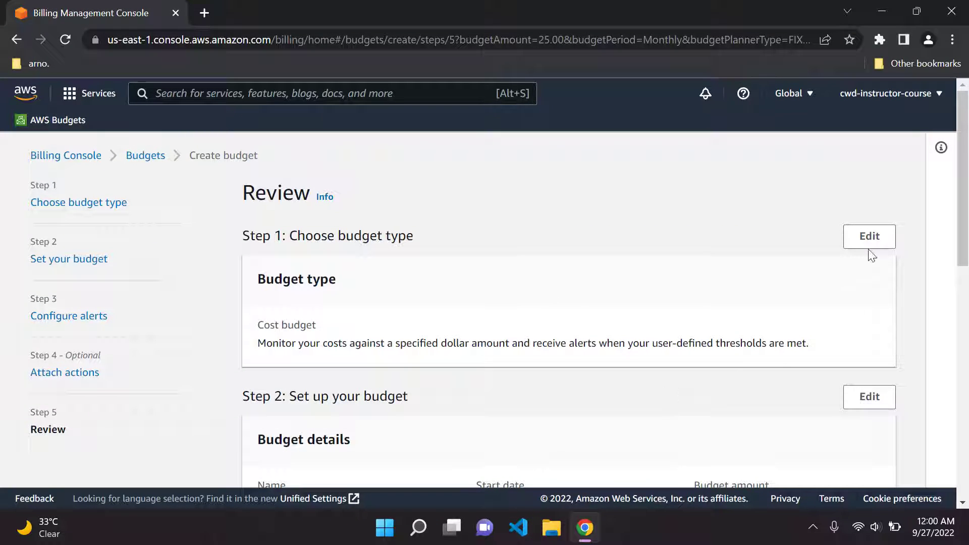
pyautogui.scroll(-5, 867, 249)
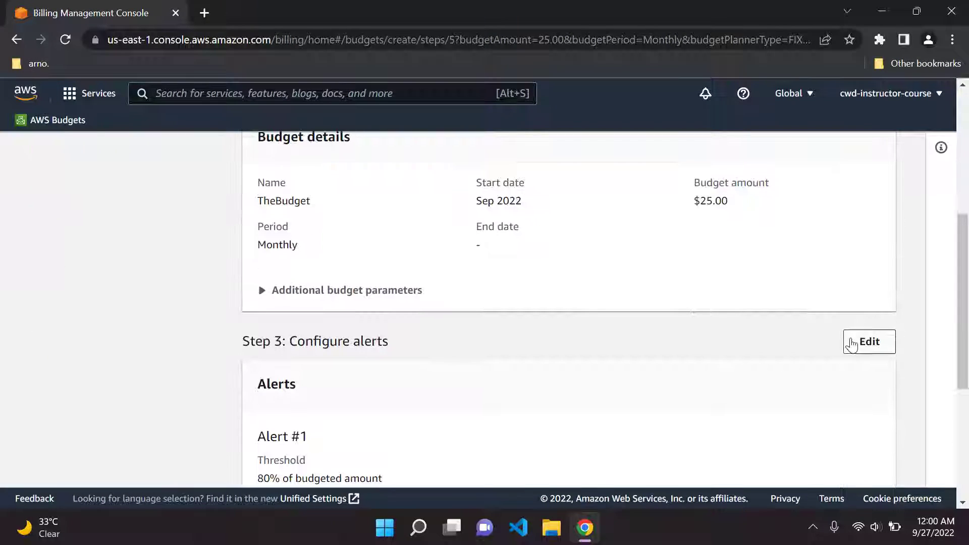
pyautogui.scroll(-5, 674, 310)
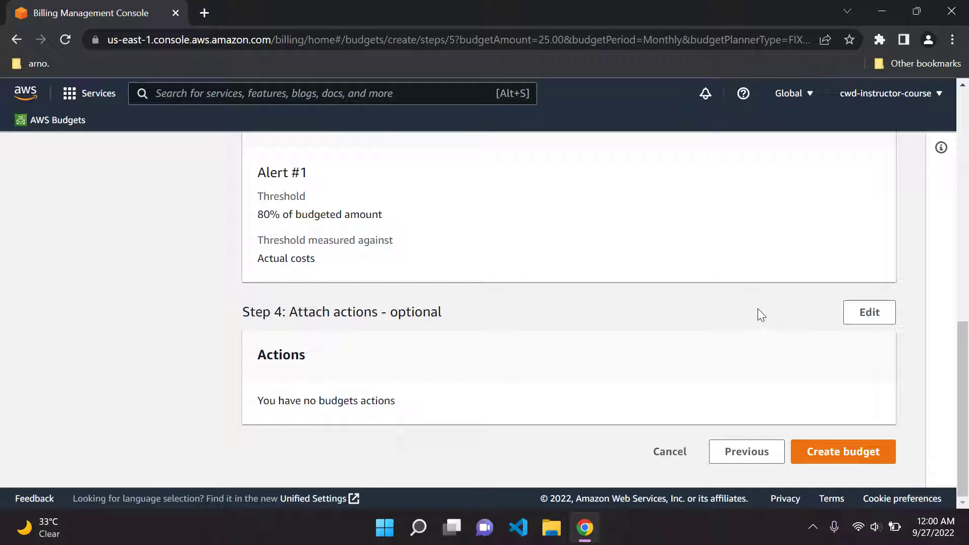
pyautogui.click(837, 453)
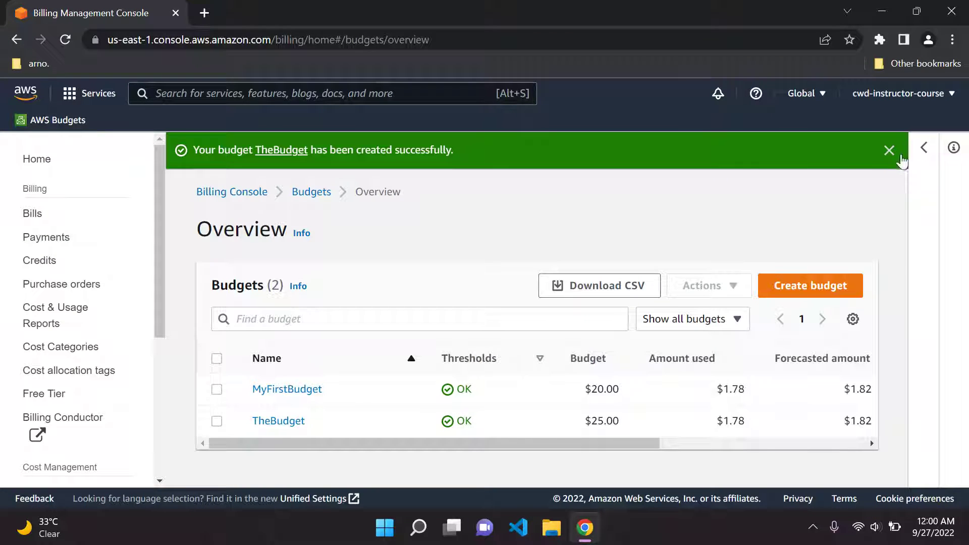
# - Dismiss the creation notification and examine the used, forecasted and budgeted comparison columns for TheBudget in the budgets overview
pyautogui.click(891, 152)
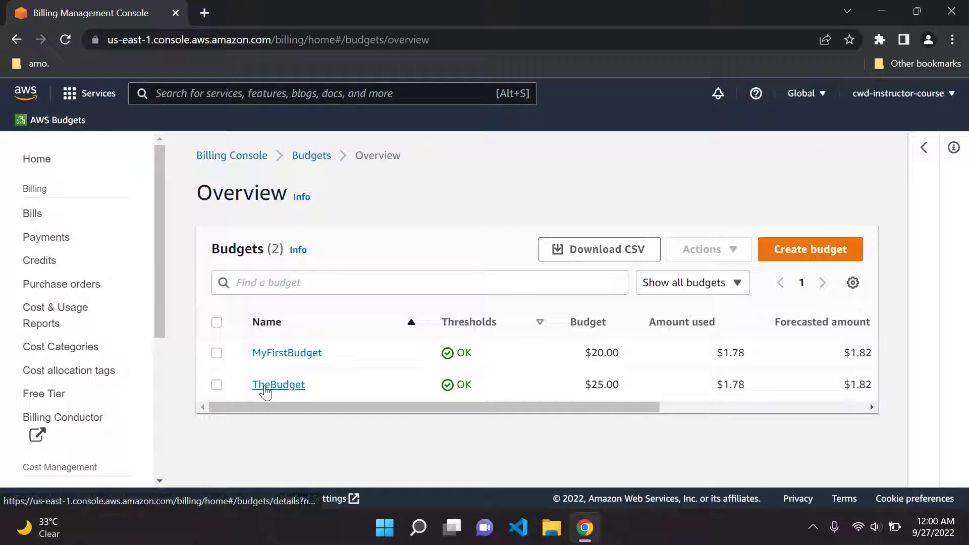
pyautogui.hscroll(1, 362, 412)
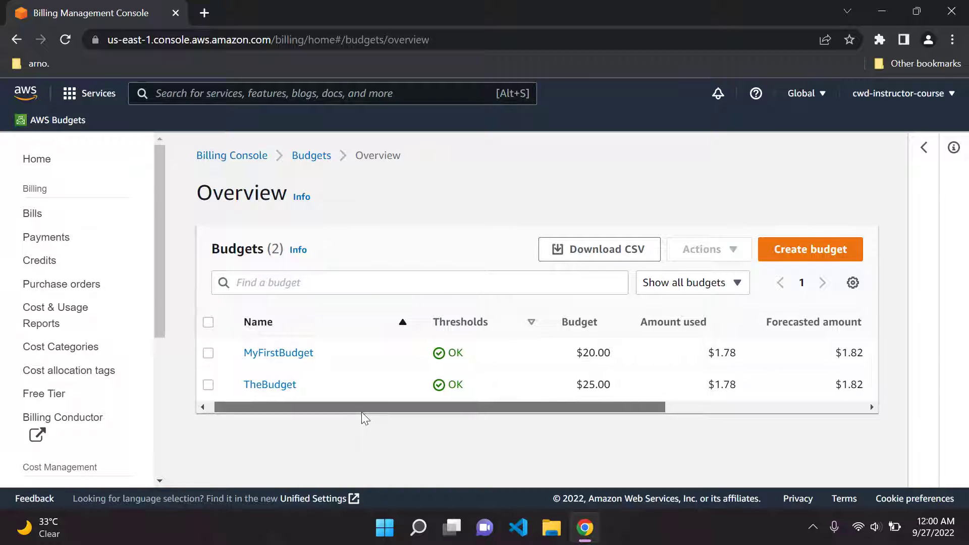
pyautogui.moveTo(353, 411); pyautogui.dragTo(556, 408)
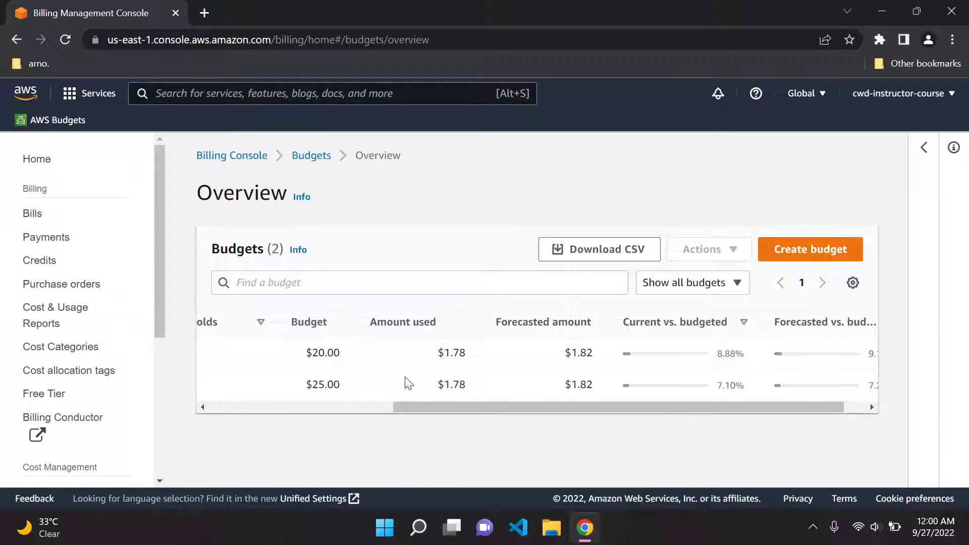
pyautogui.moveTo(434, 386); pyautogui.dragTo(565, 404)
pyautogui.click(484, 391)
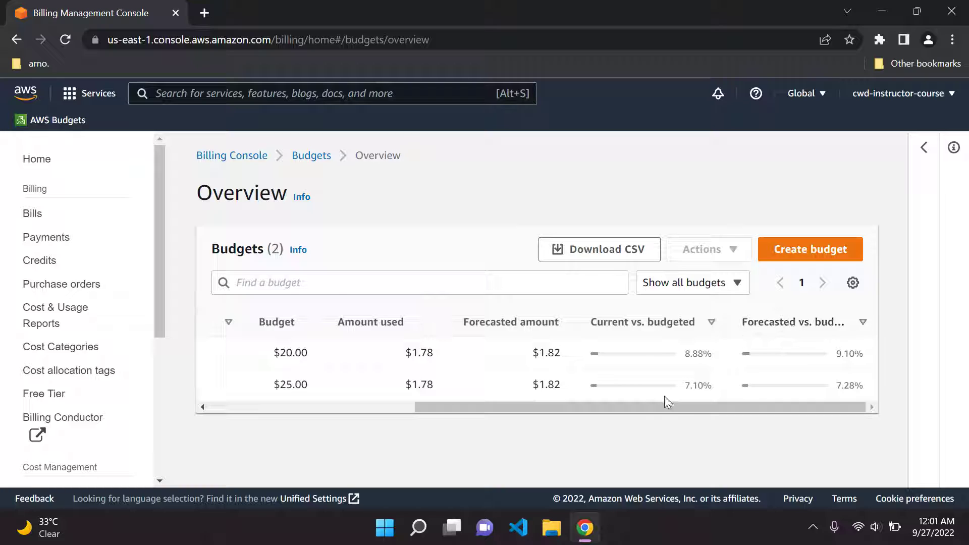
# - Select TheBudget in the budgets overview, examine its cost chart and alerts in the budget preview, and close the preview
pyautogui.moveTo(671, 407); pyautogui.dragTo(354, 407)
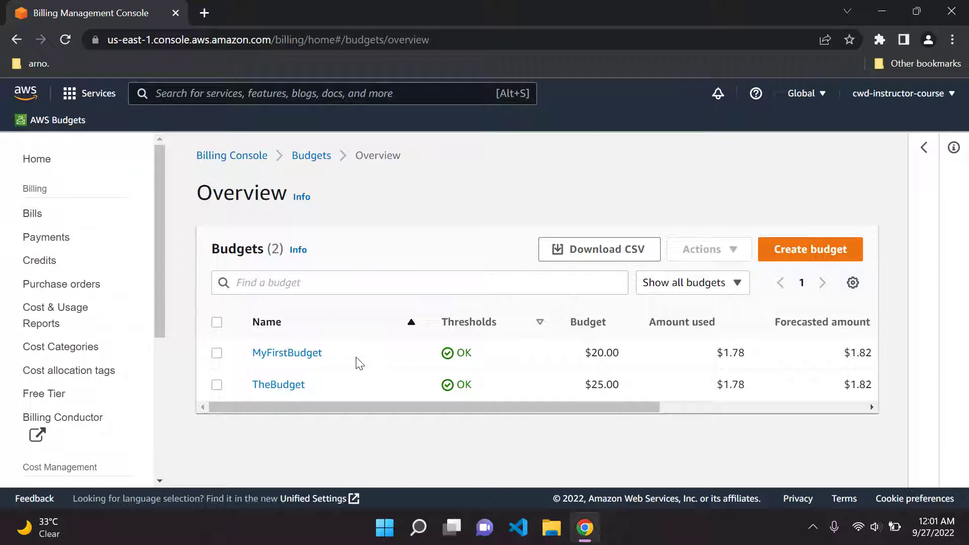
pyautogui.scroll(-3, 784, 243)
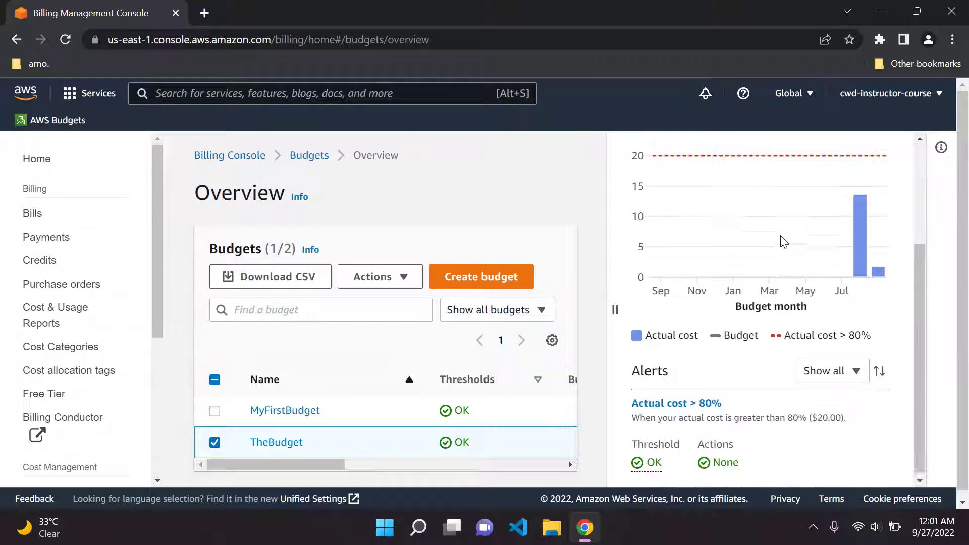
pyautogui.scroll(3, 903, 212)
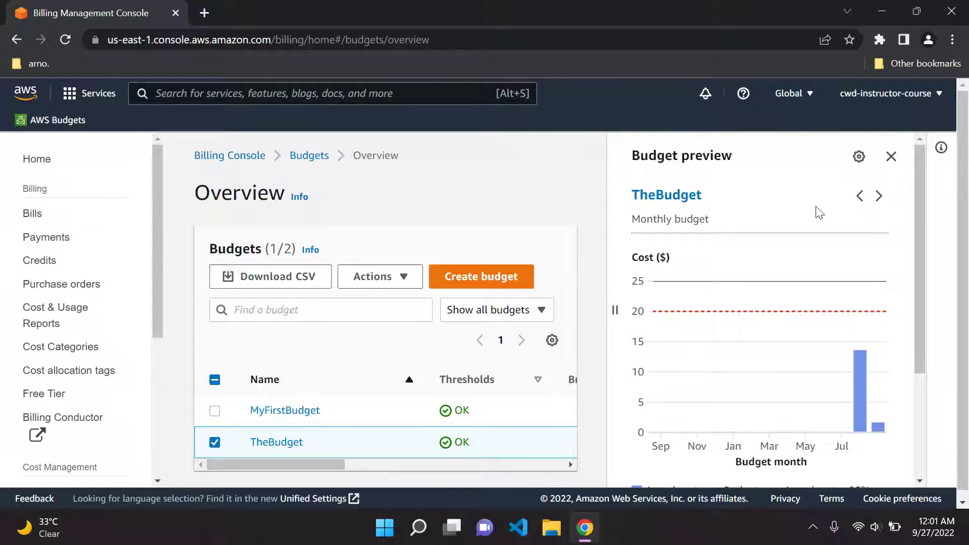
pyautogui.click(891, 156)
# - Delete the selected TheBudget, confirm the deletion, and dismiss the resulting notification
pyautogui.click(725, 252)
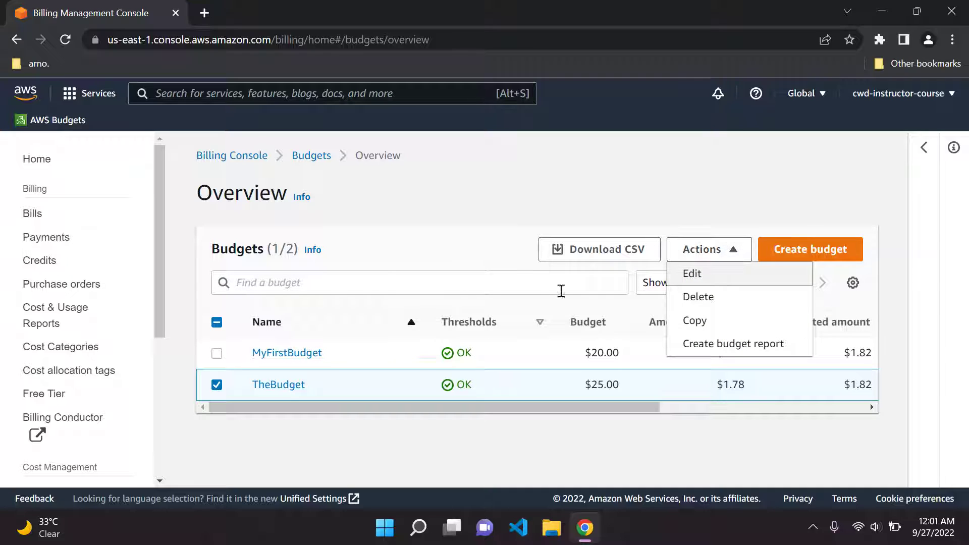
pyautogui.click(713, 303)
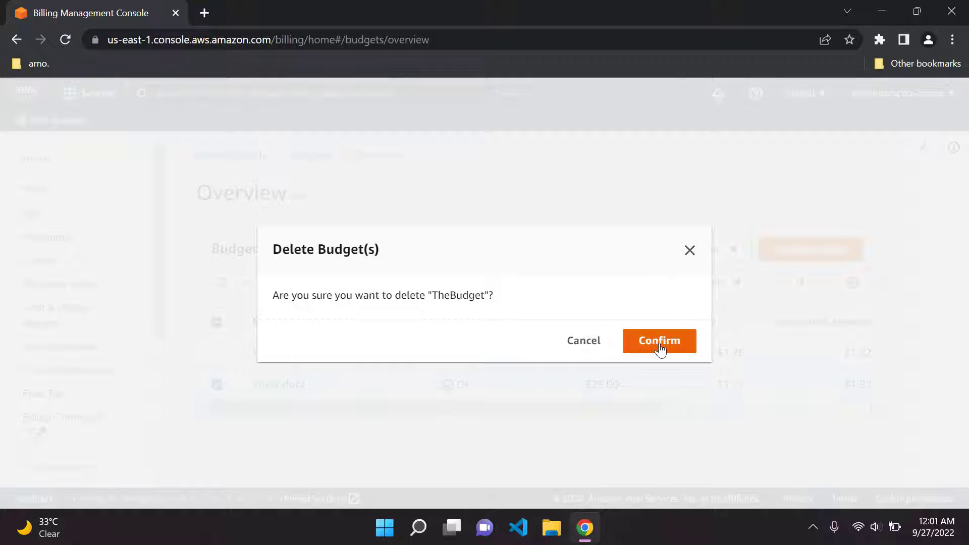
pyautogui.click(662, 341)
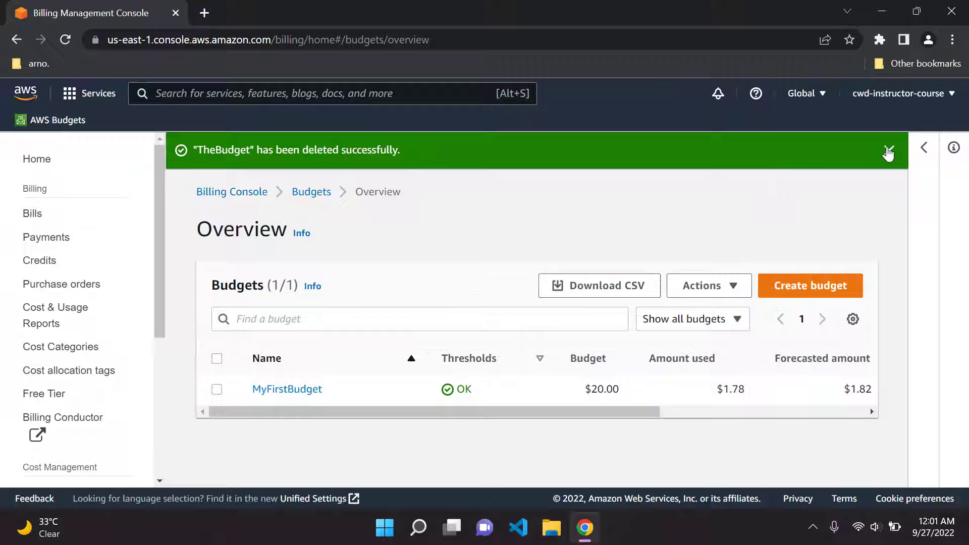
pyautogui.click(887, 150)
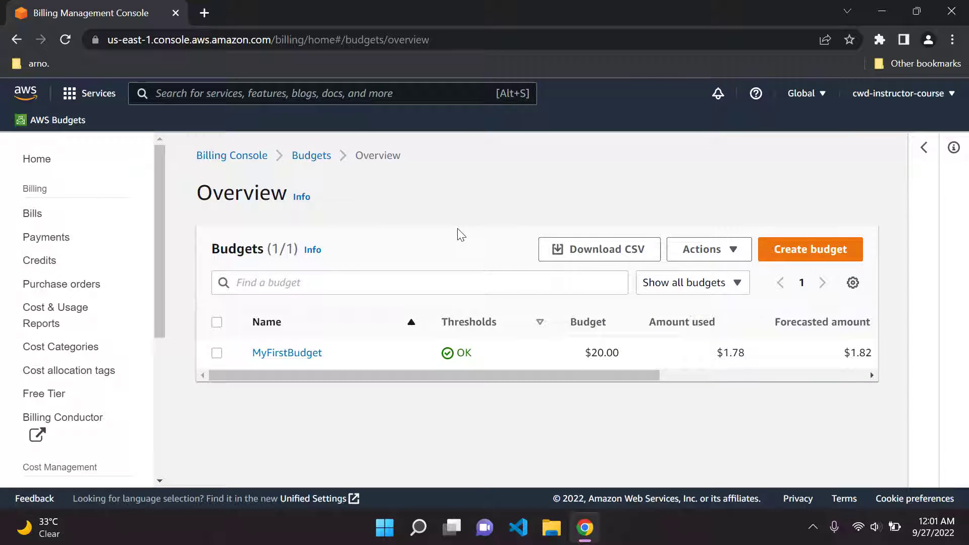
pyautogui.click(217, 354)
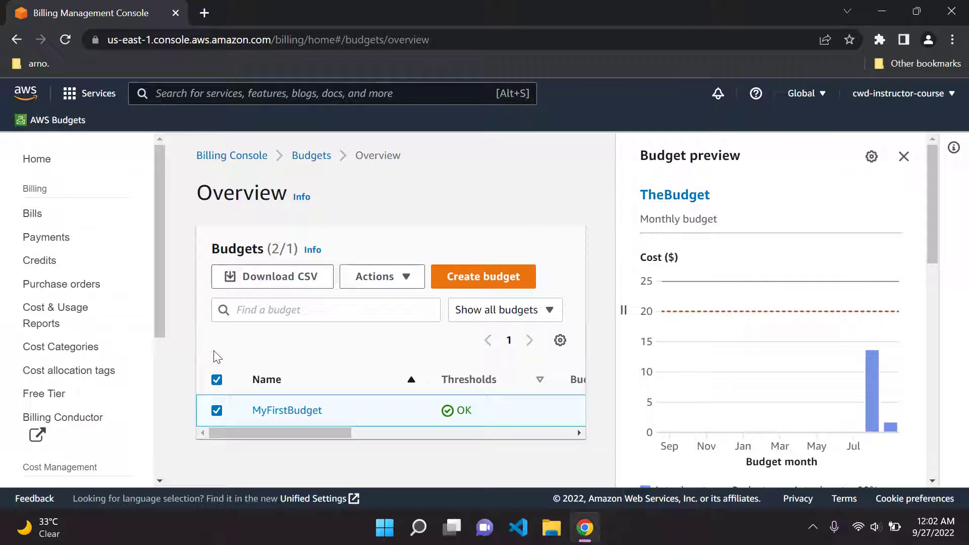
pyautogui.click(904, 157)
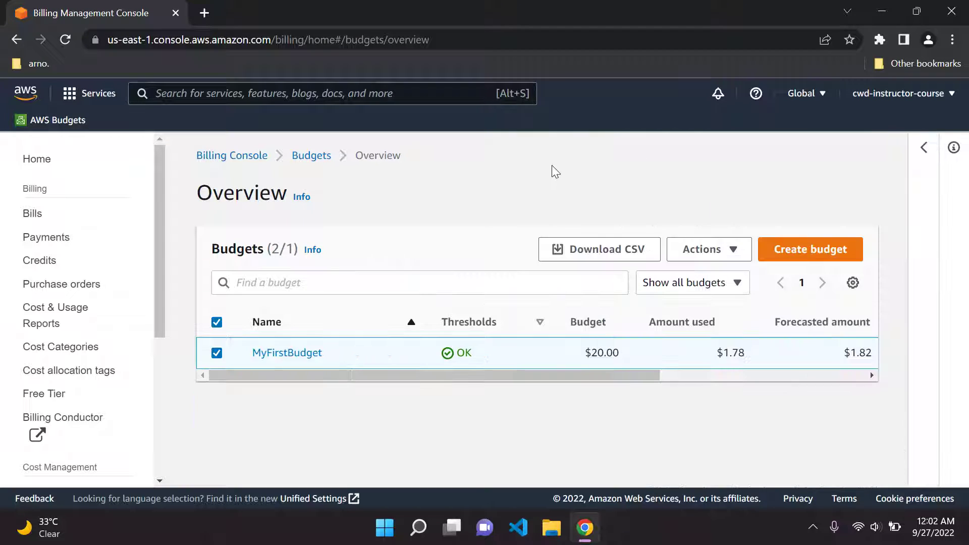
pyautogui.click(216, 354)
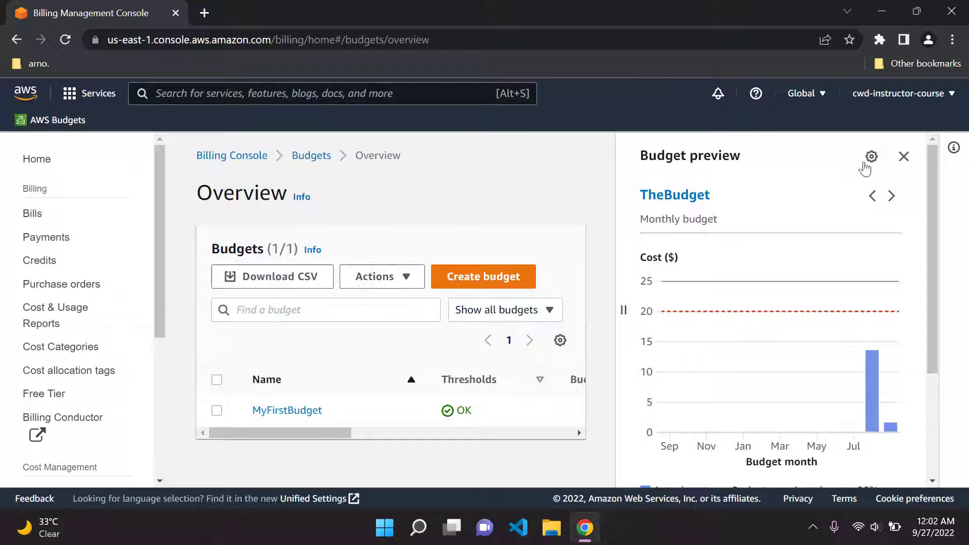
pyautogui.click(904, 157)
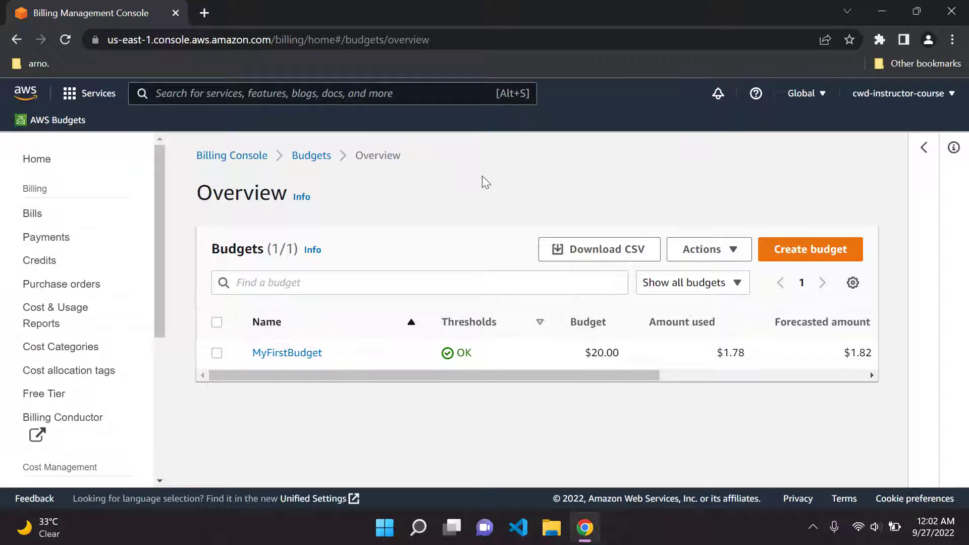